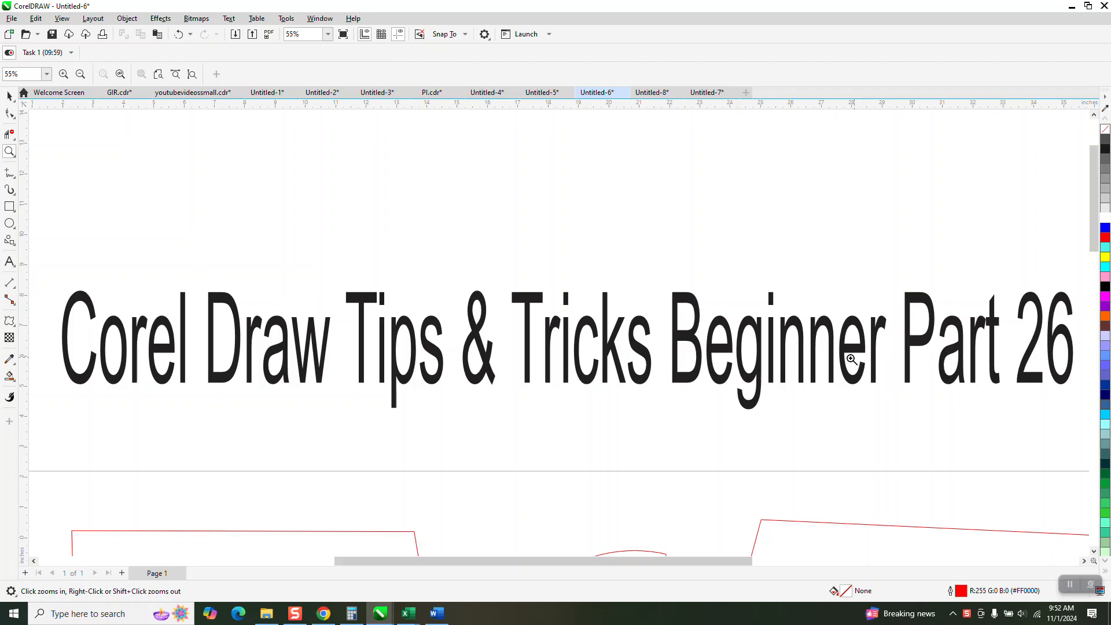
# - Fill the lower parallelogram with blue
pyautogui.scroll(-4, 370, 208)
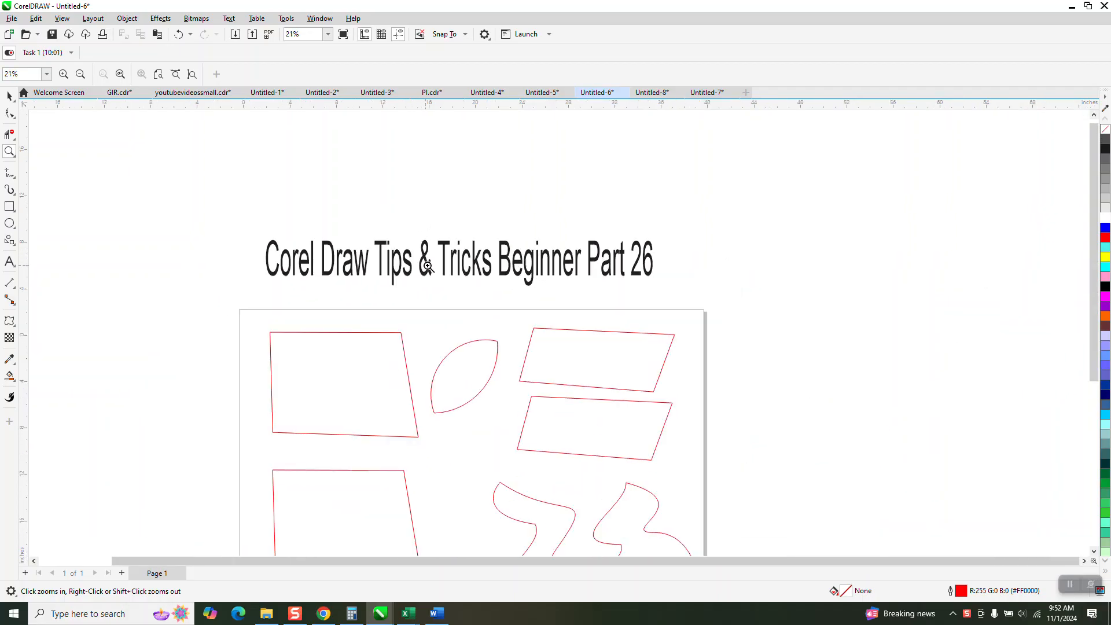
pyautogui.scroll(-1, 453, 324)
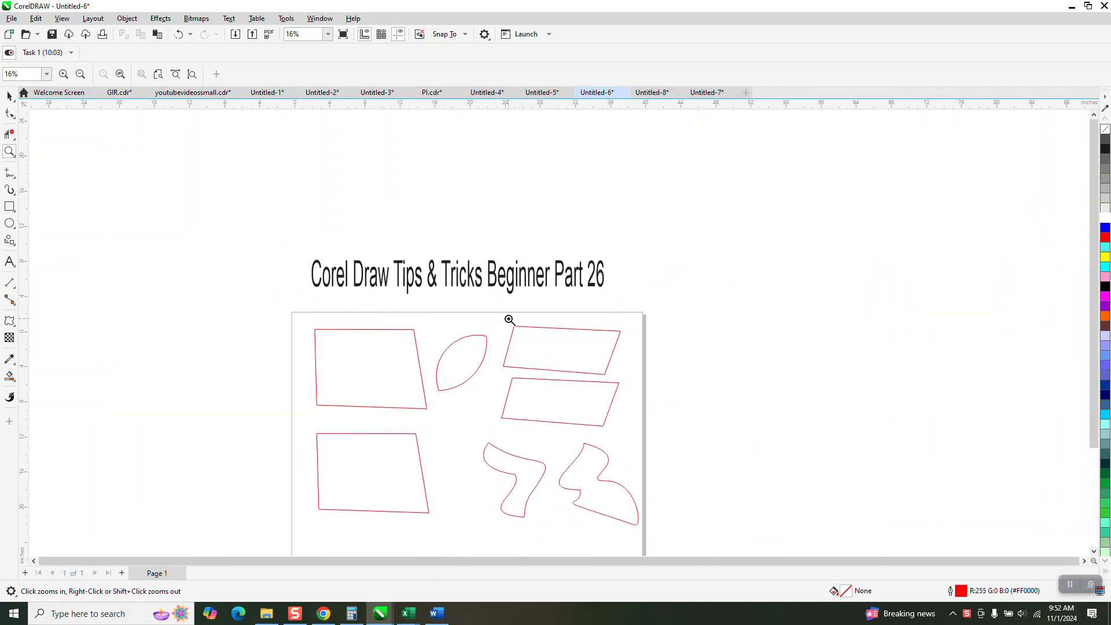
pyautogui.scroll(4, 617, 443)
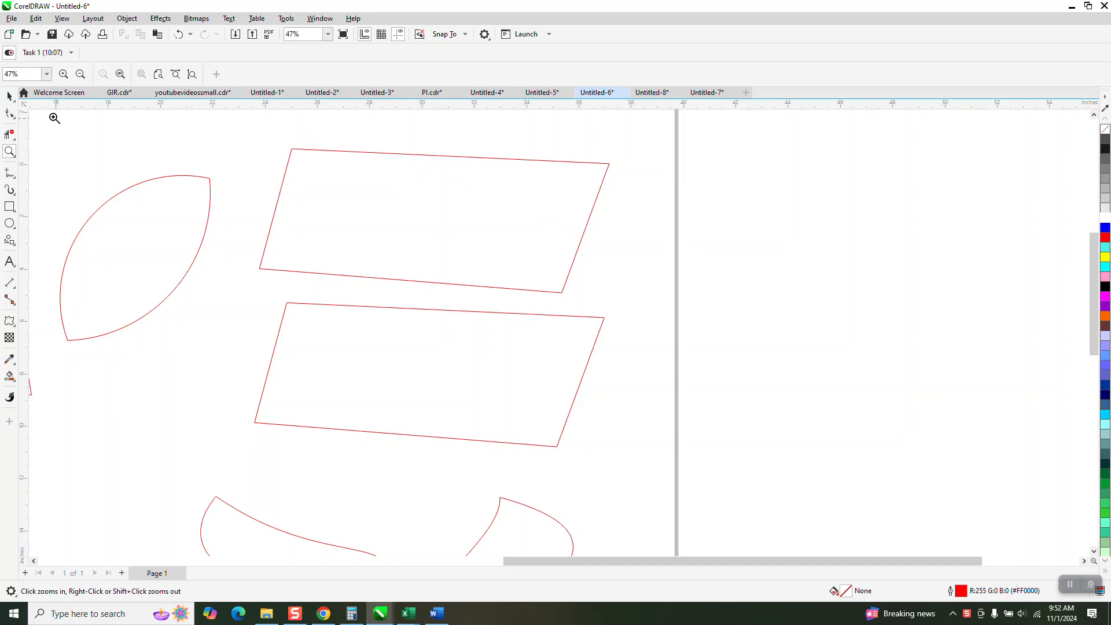
pyautogui.click(10, 97)
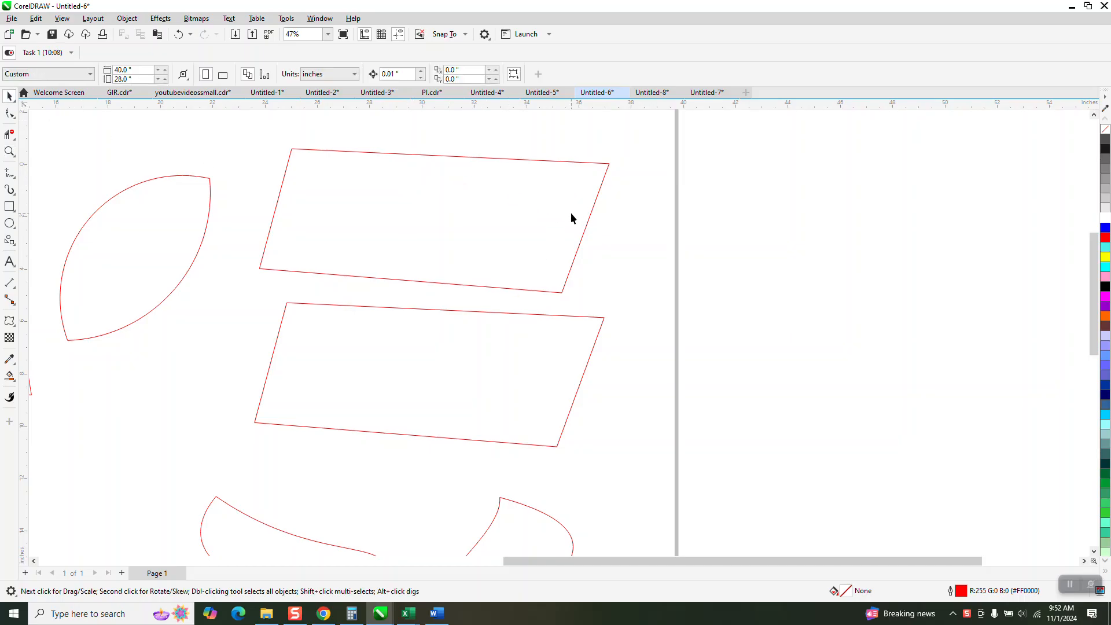
pyautogui.click(551, 161)
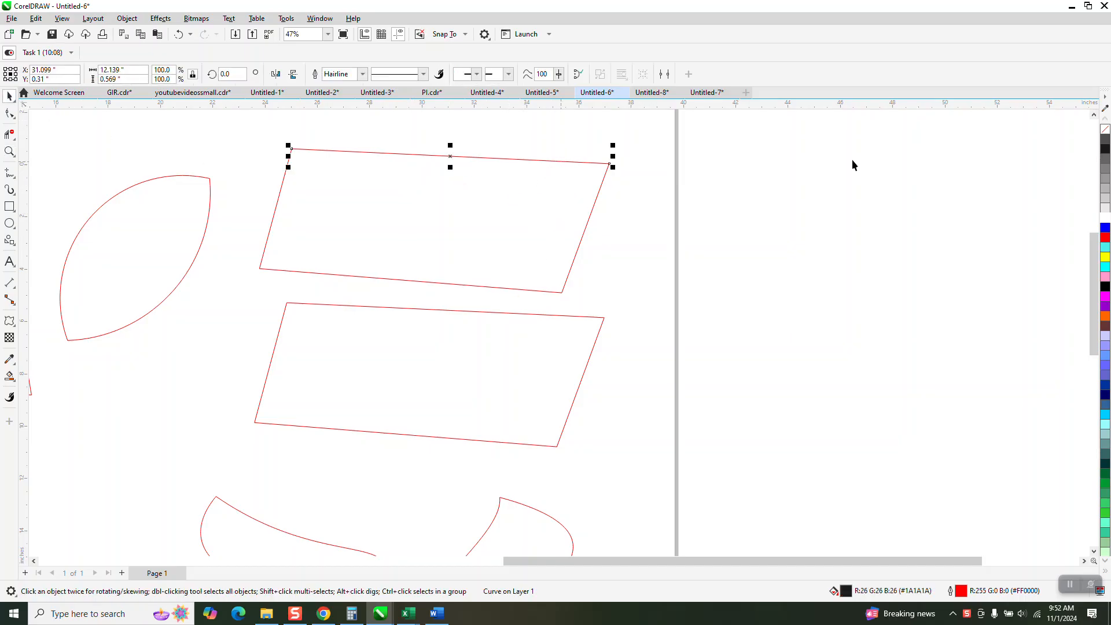
pyautogui.click(597, 318)
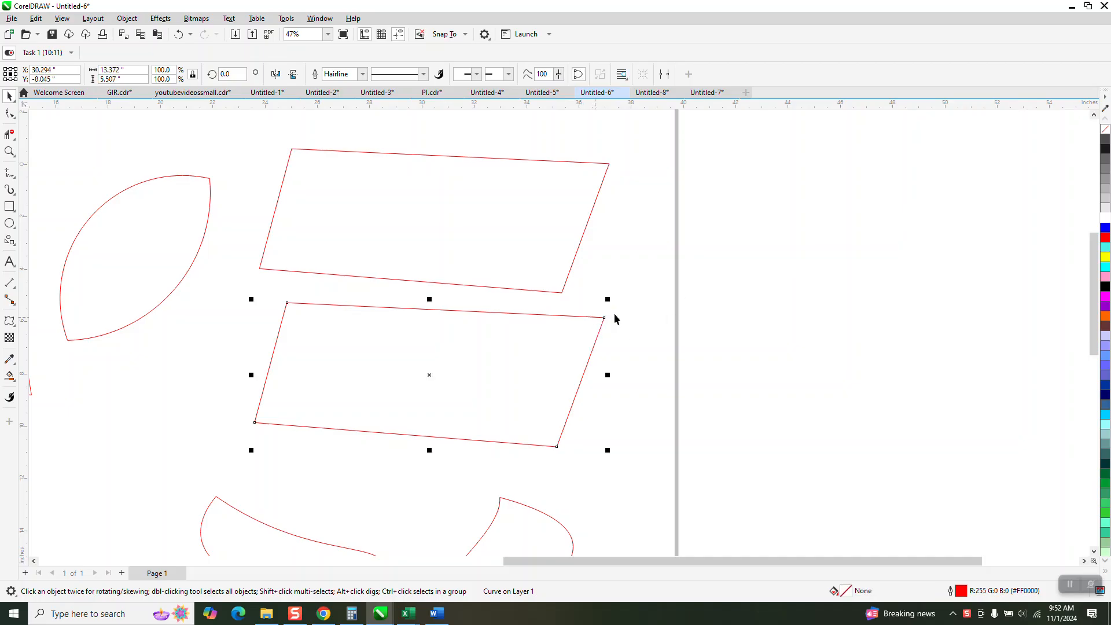
pyautogui.click(1105, 229)
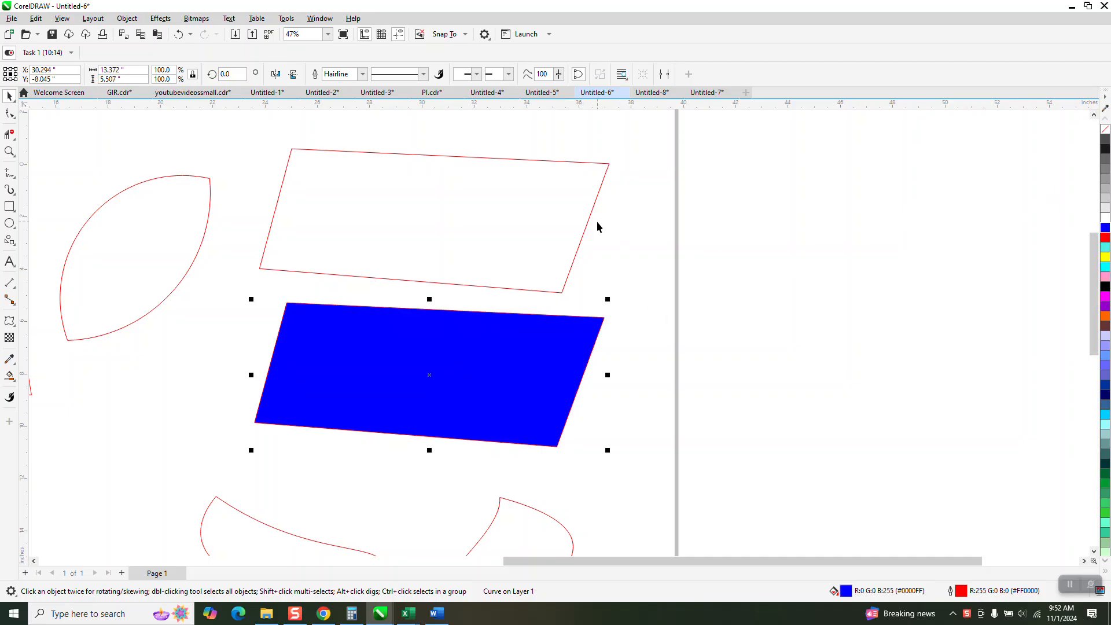
# - Try to fill the marquee-selected top parallelogram with blue, then undo the fill
pyautogui.click(577, 229)
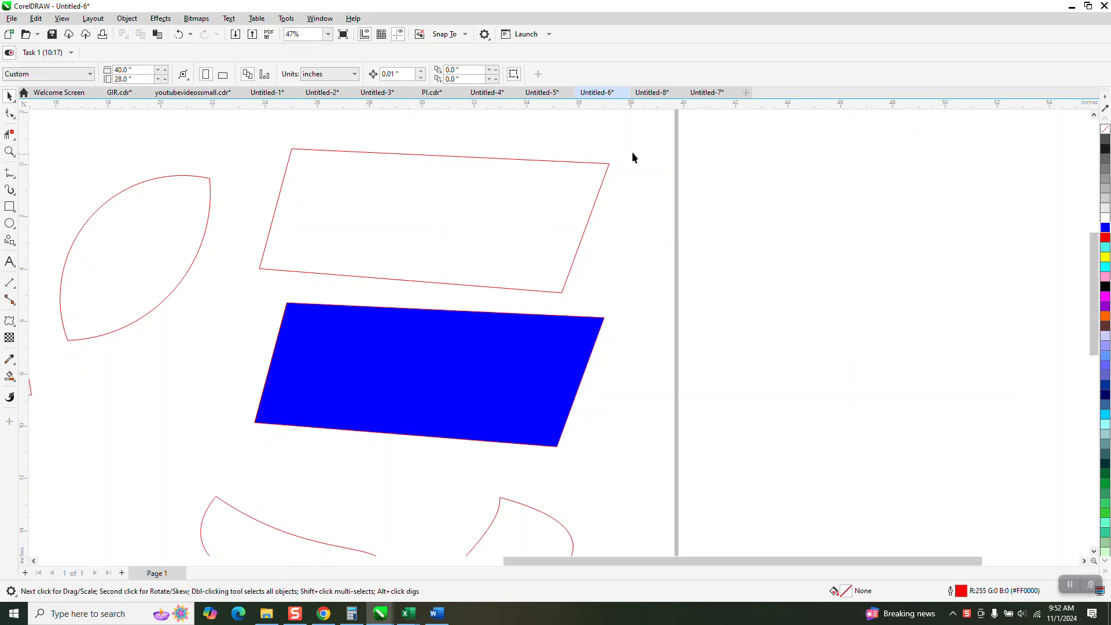
pyautogui.moveTo(639, 239); pyautogui.dragTo(241, 307)
pyautogui.click(1104, 230)
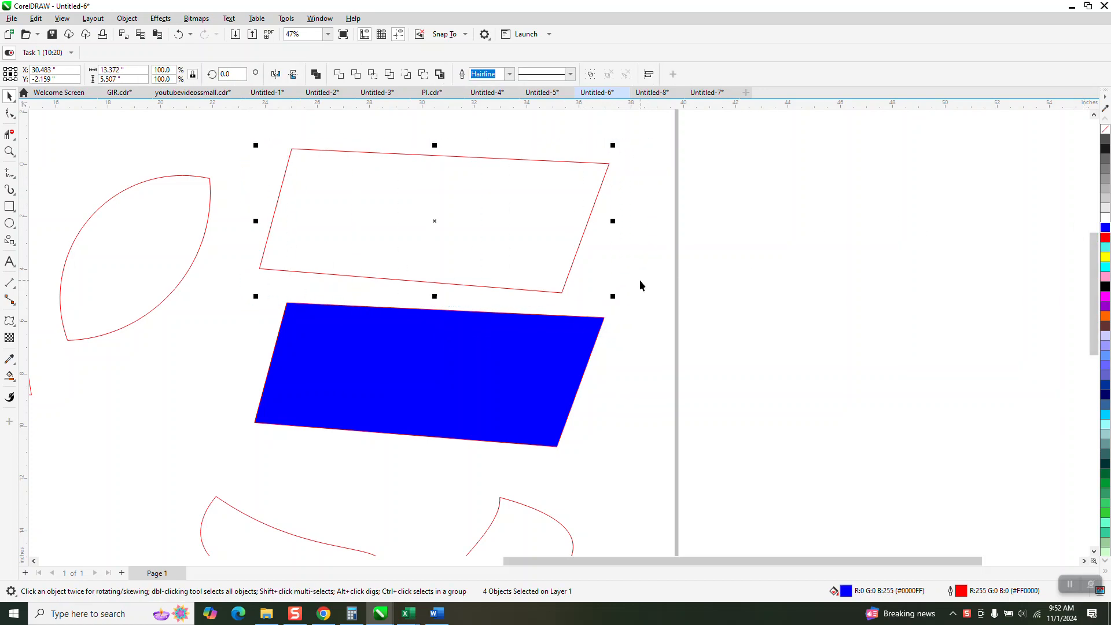
pyautogui.click(179, 36)
# - Create a black filled shape inside the top parallelogram with the Smart Fill tool
pyautogui.scroll(-2, 806, 230)
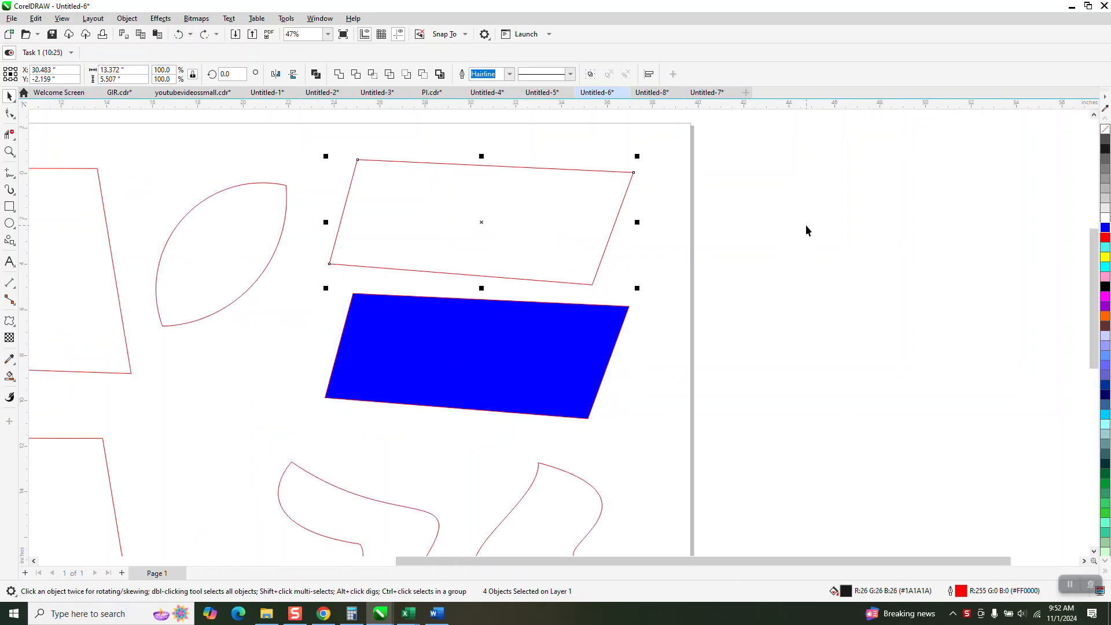
pyautogui.click(10, 375)
pyautogui.click(460, 221)
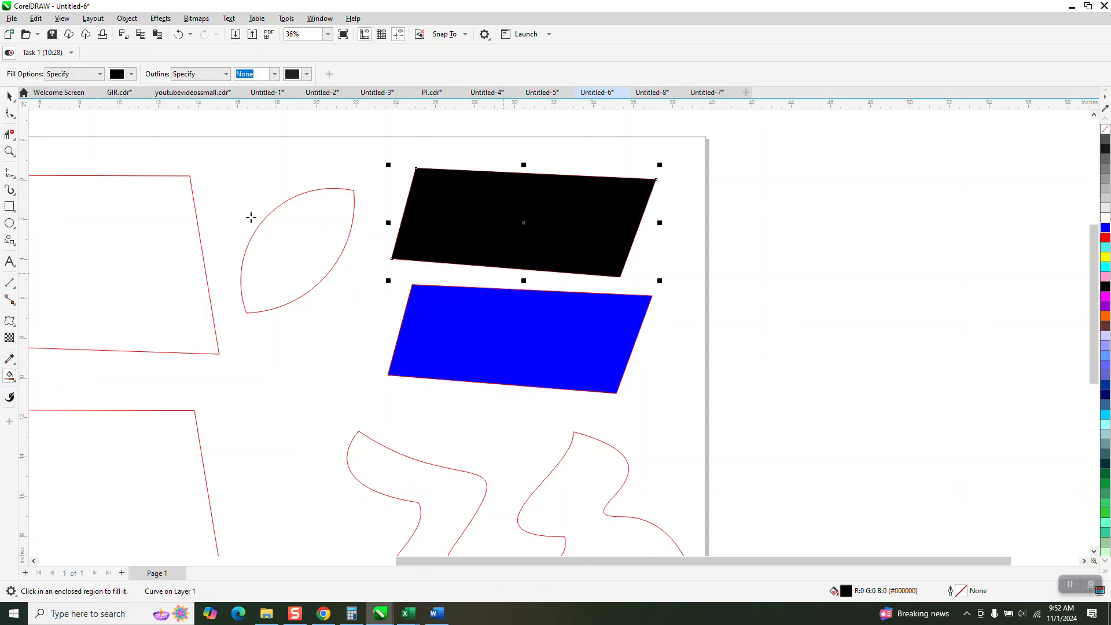
# - Move the smart-fill shape off the page to the right, clear its fill and give it a dark gray outline
pyautogui.click(10, 96)
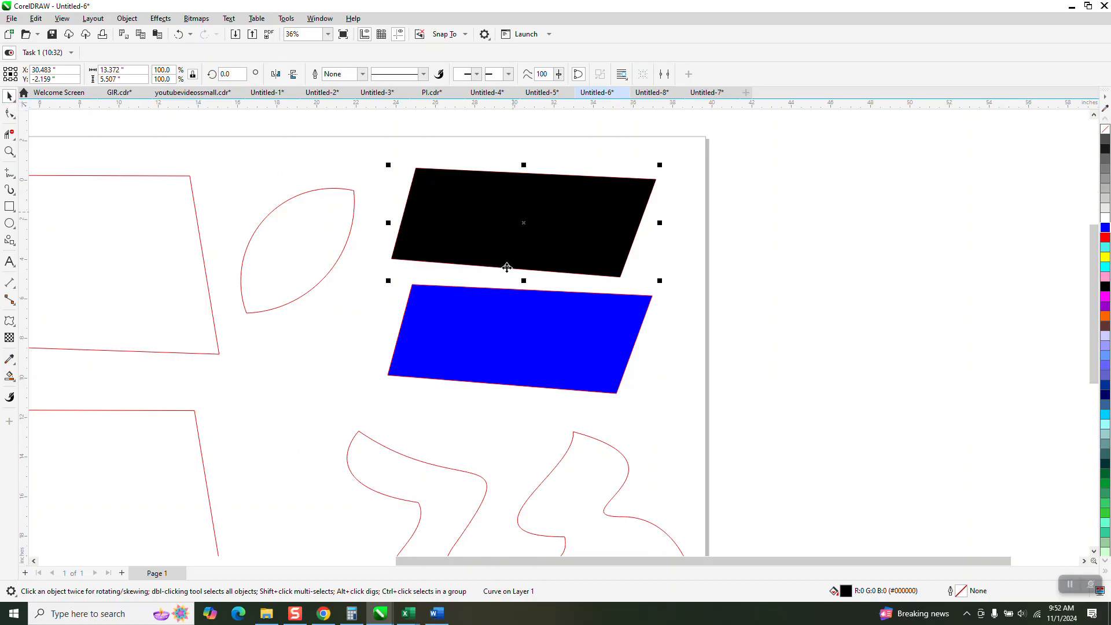
pyautogui.moveTo(528, 231); pyautogui.dragTo(812, 225)
pyautogui.click(1105, 130)
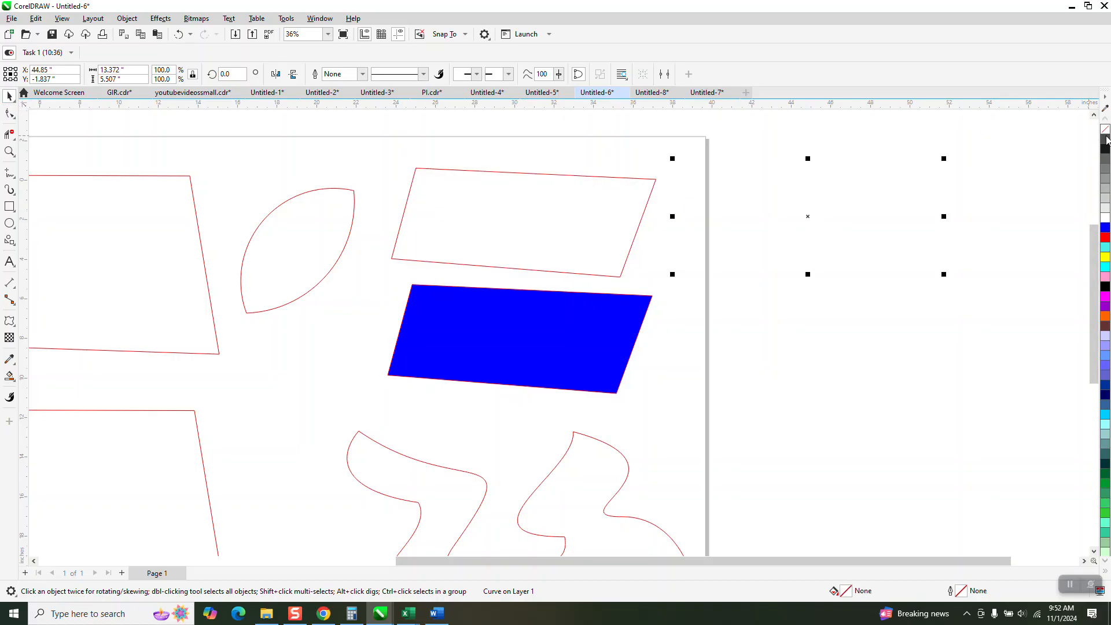
pyautogui.rightClick(1104, 139)
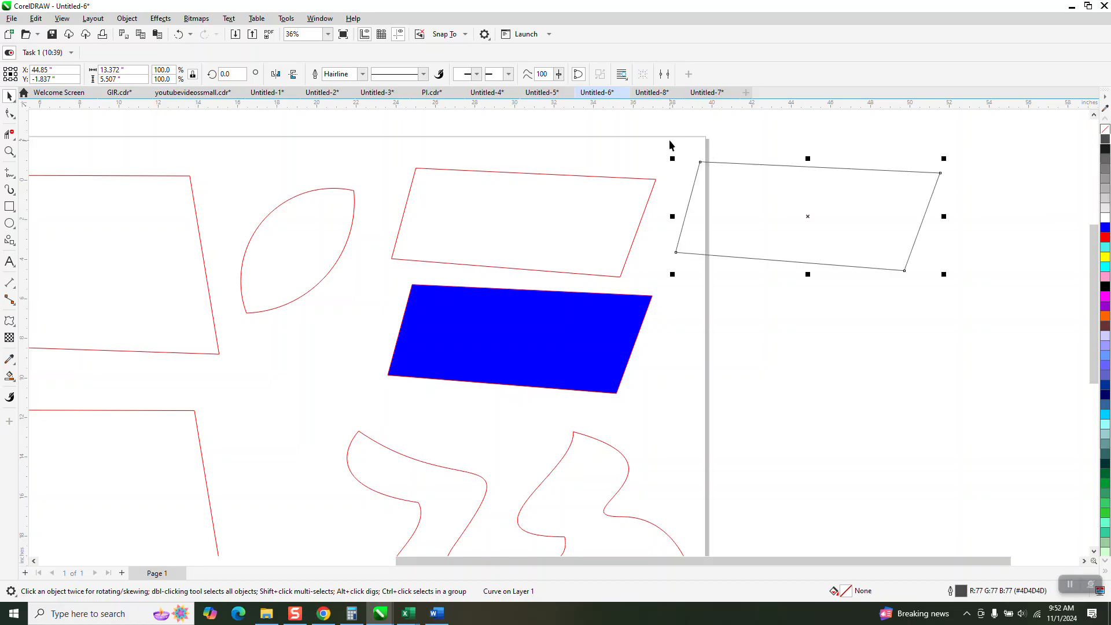
# - Fill the moved shape with blue
pyautogui.moveTo(645, 130); pyautogui.dragTo(973, 298)
pyautogui.click(1105, 227)
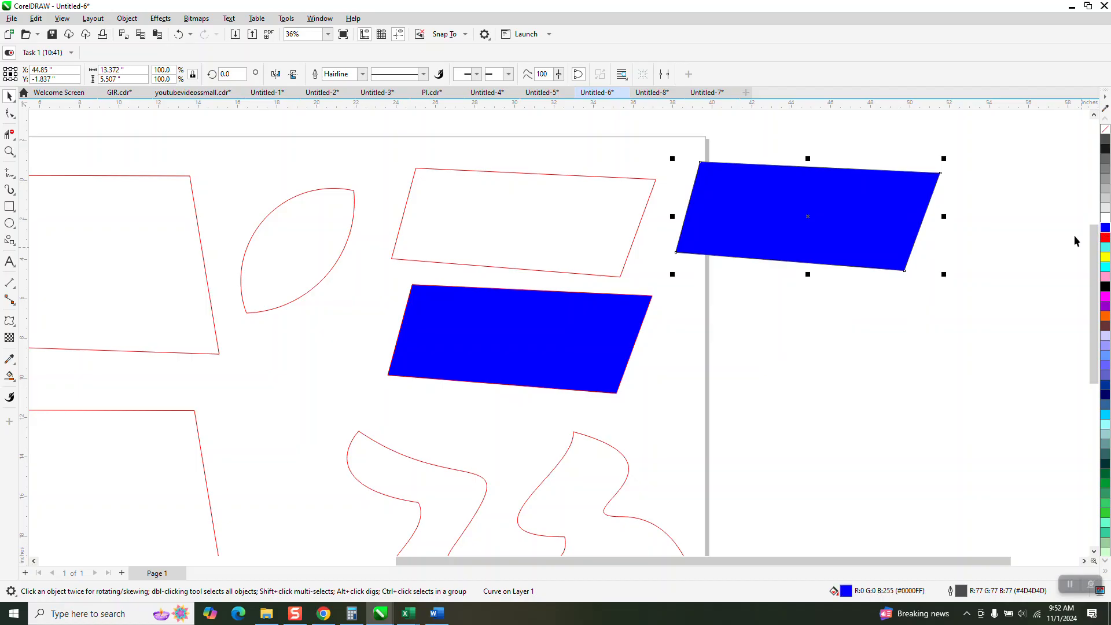
# - Zoom in closely on the top-left corner of the lower-left quadrilateral to examine its outline
pyautogui.moveTo(609, 179); pyautogui.dragTo(610, 172)
pyautogui.scroll(-3, 279, 298)
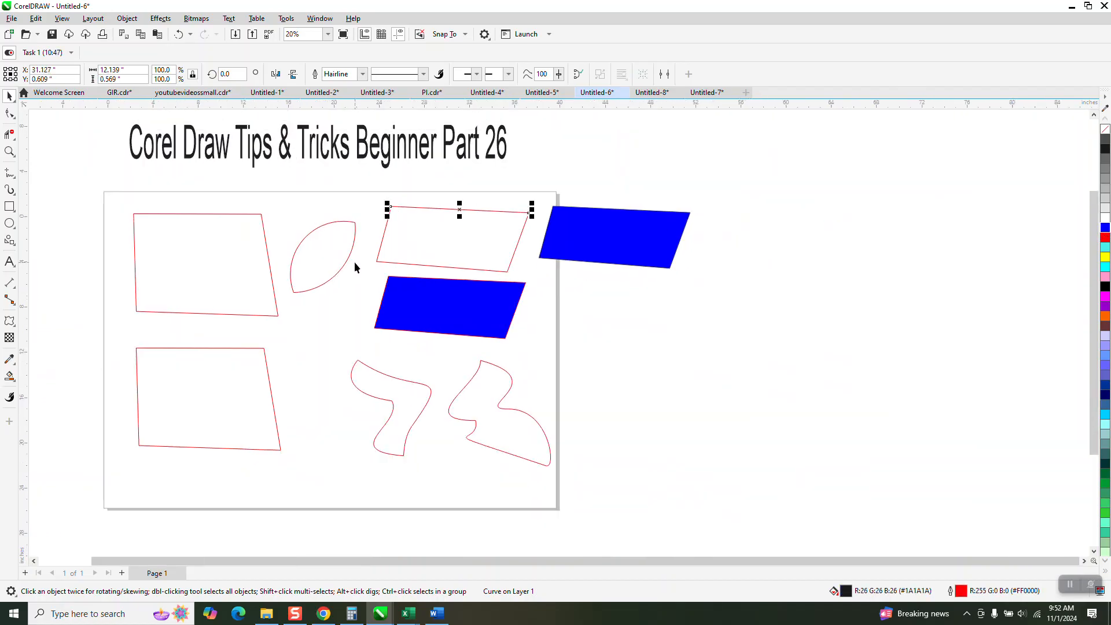
pyautogui.click(9, 151)
pyautogui.moveTo(146, 350); pyautogui.dragTo(193, 354)
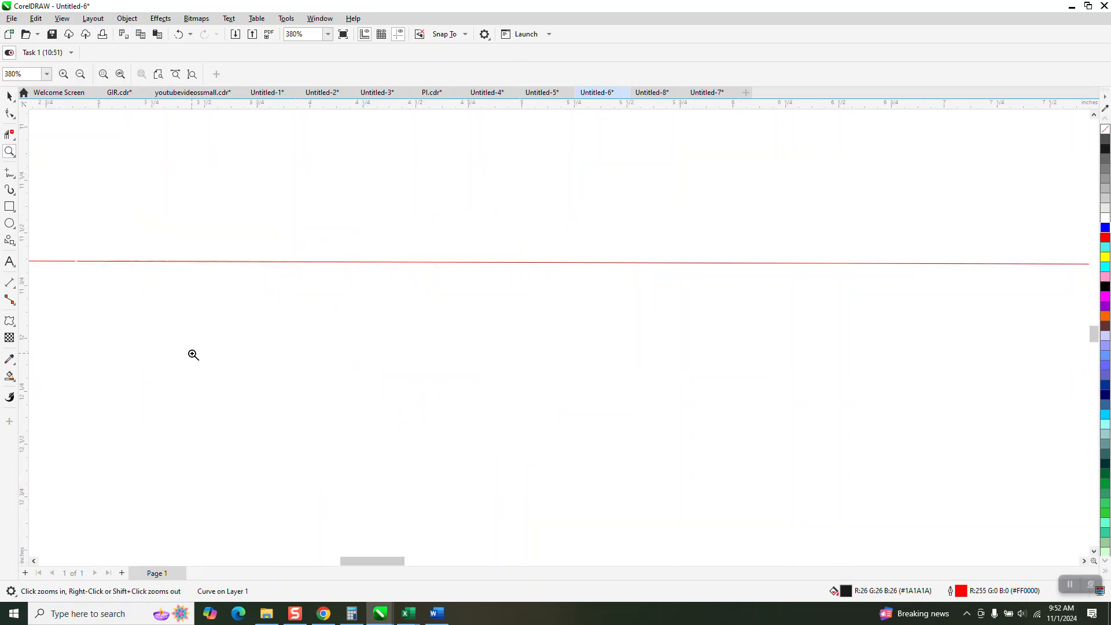
pyautogui.scroll(-1, 175, 284)
pyautogui.moveTo(145, 270); pyautogui.dragTo(230, 296)
pyautogui.moveTo(60, 271); pyautogui.dragTo(48, 299)
pyautogui.scroll(-3, 67, 303)
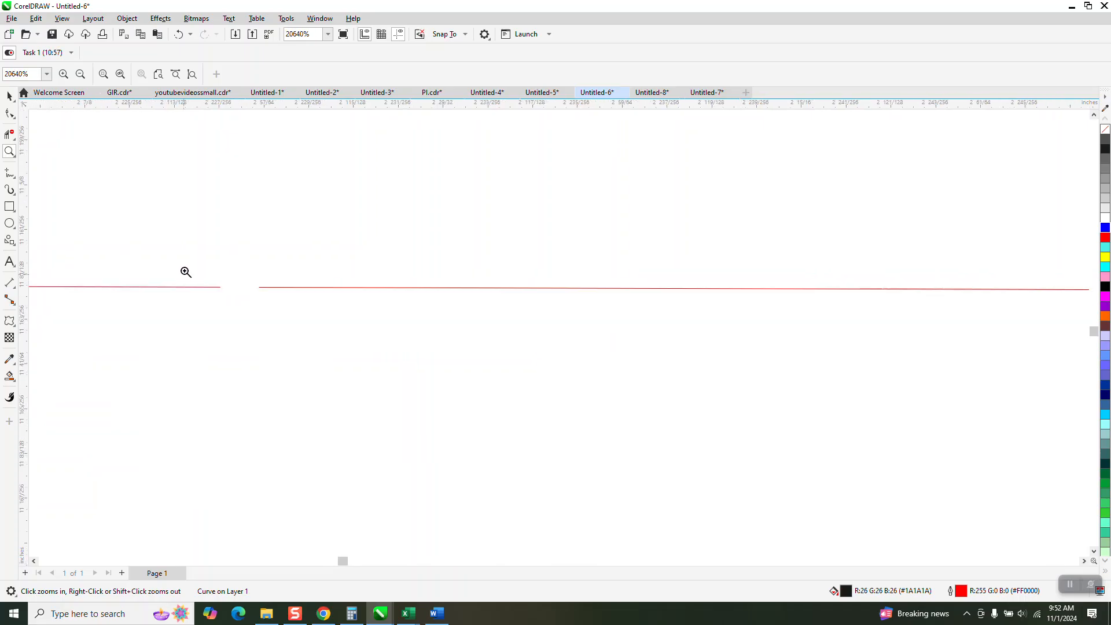
pyautogui.click(10, 96)
pyautogui.scroll(-5, 276, 276)
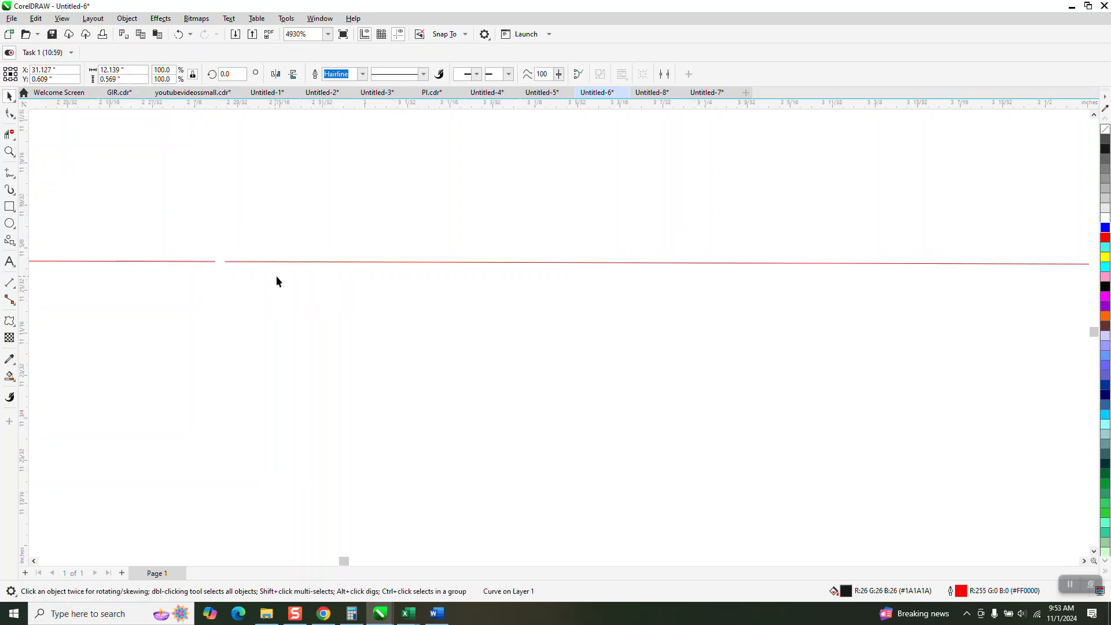
pyautogui.scroll(-2, 275, 276)
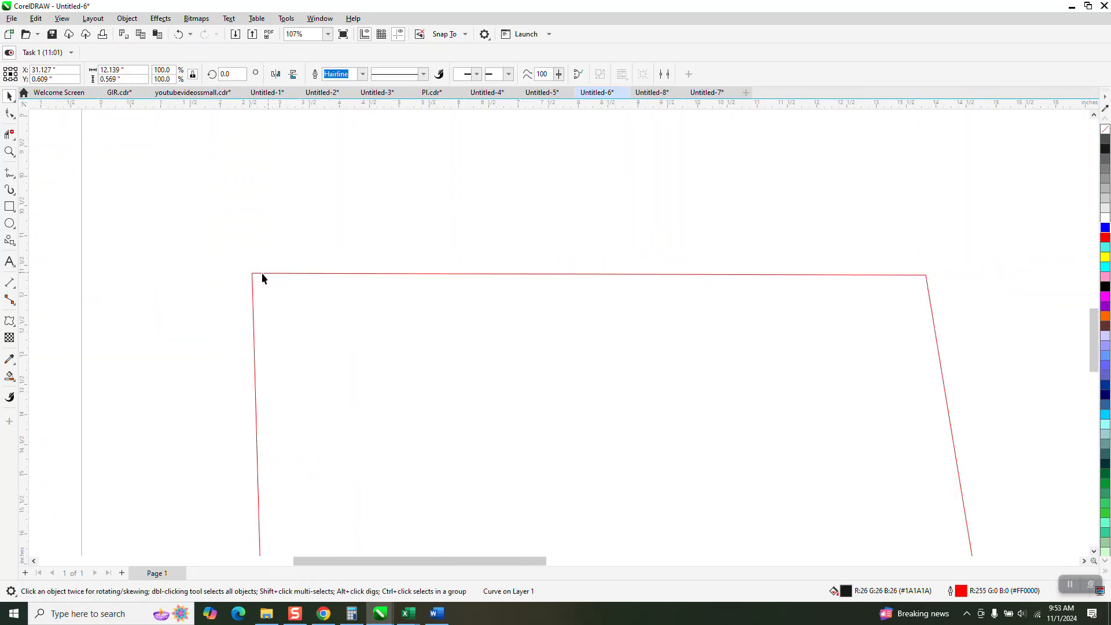
# - Draw a rectangle enclosing the lower-left quadrilateral and smart-fill the enclosed region black
pyautogui.click(9, 207)
pyautogui.moveTo(226, 245); pyautogui.dragTo(523, 462)
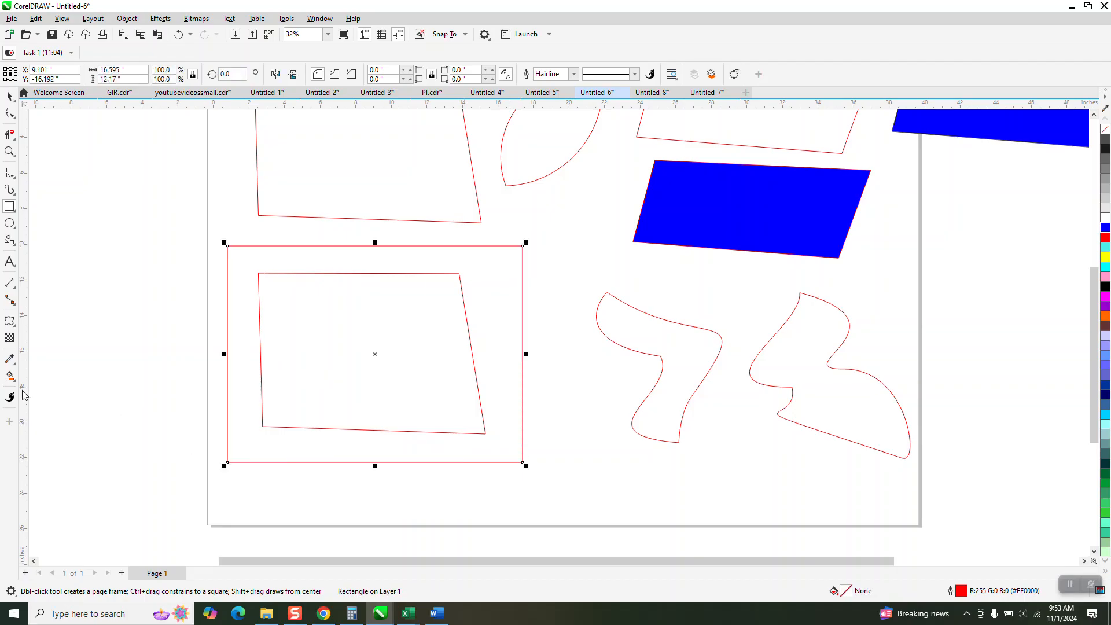
pyautogui.click(9, 376)
pyautogui.click(302, 351)
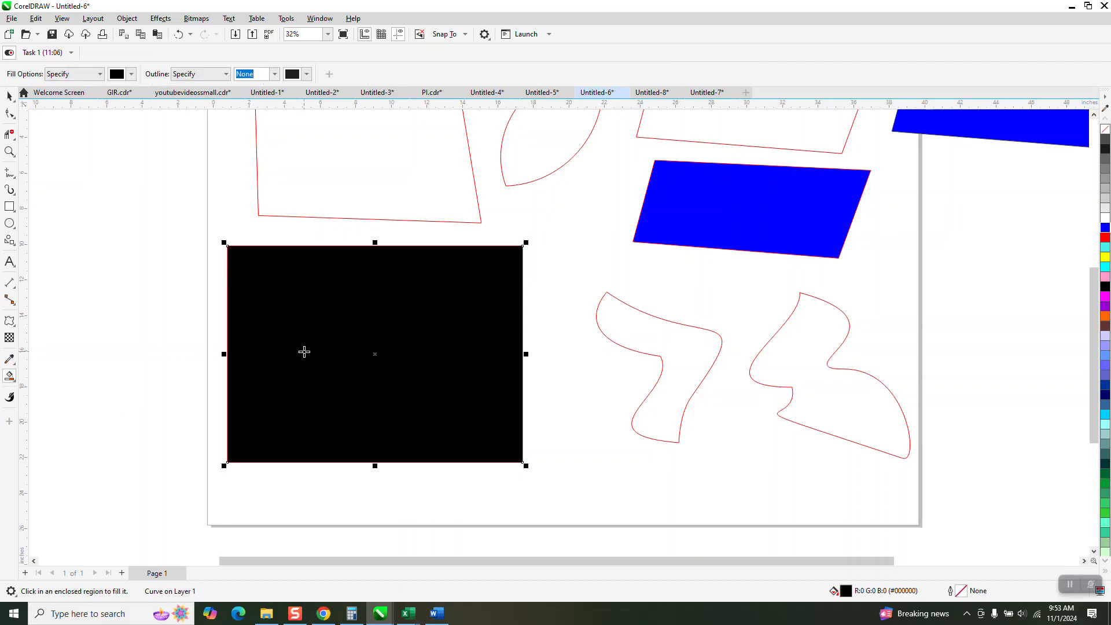
# - Smart-fill the upper-left quadrilateral black
pyautogui.scroll(-1, 297, 395)
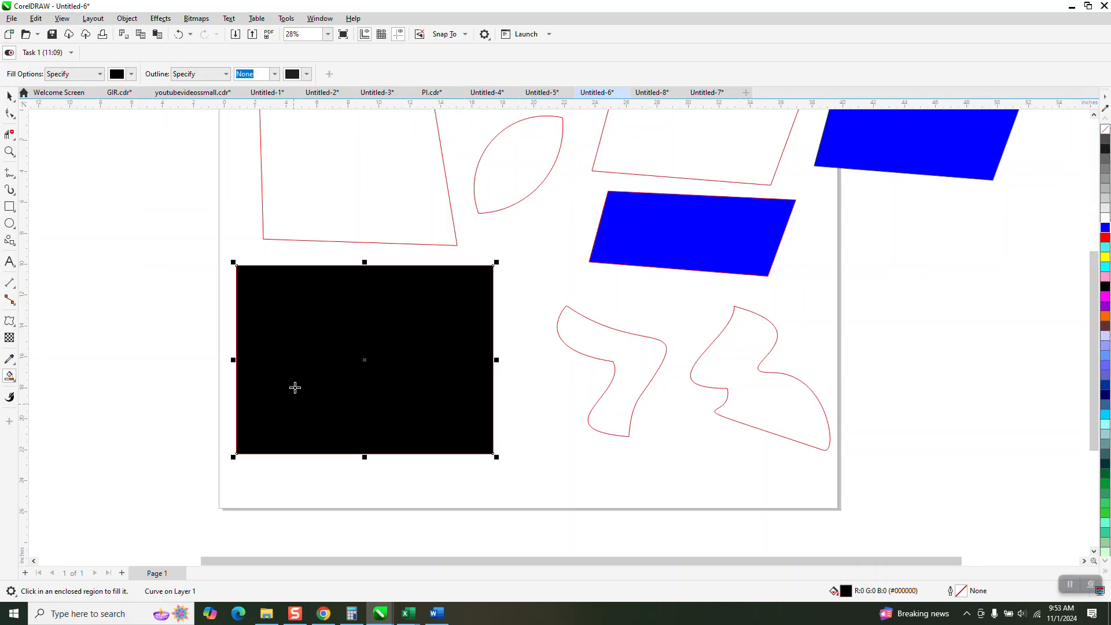
pyautogui.click(366, 201)
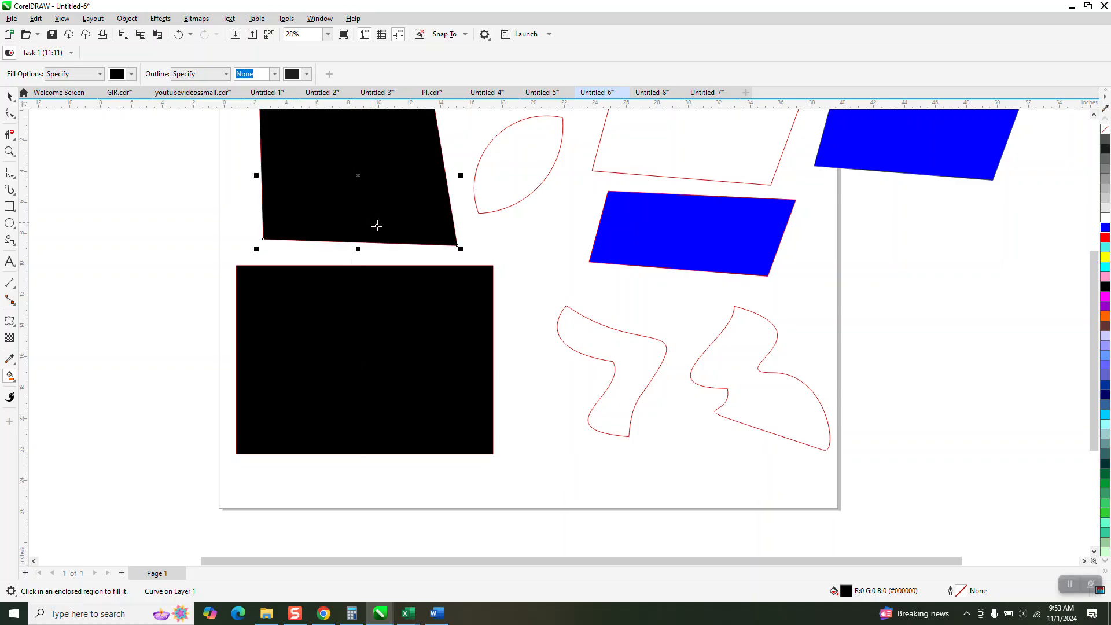
# - Smart-fill the two wavy shapes and the leaf shape black, then undo those fills
pyautogui.click(602, 343)
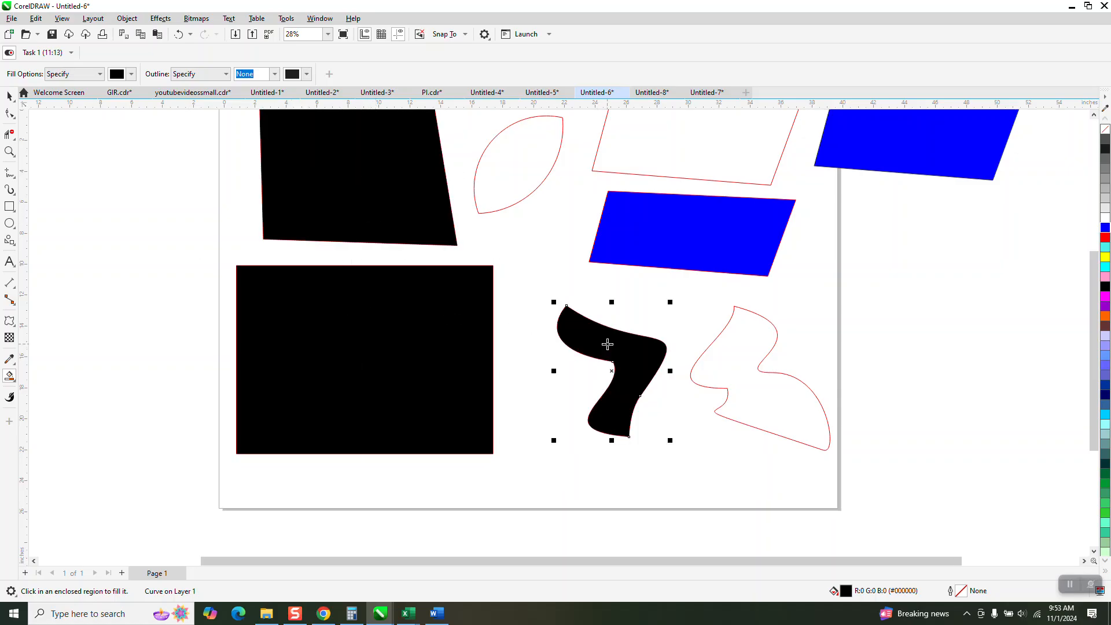
pyautogui.click(726, 352)
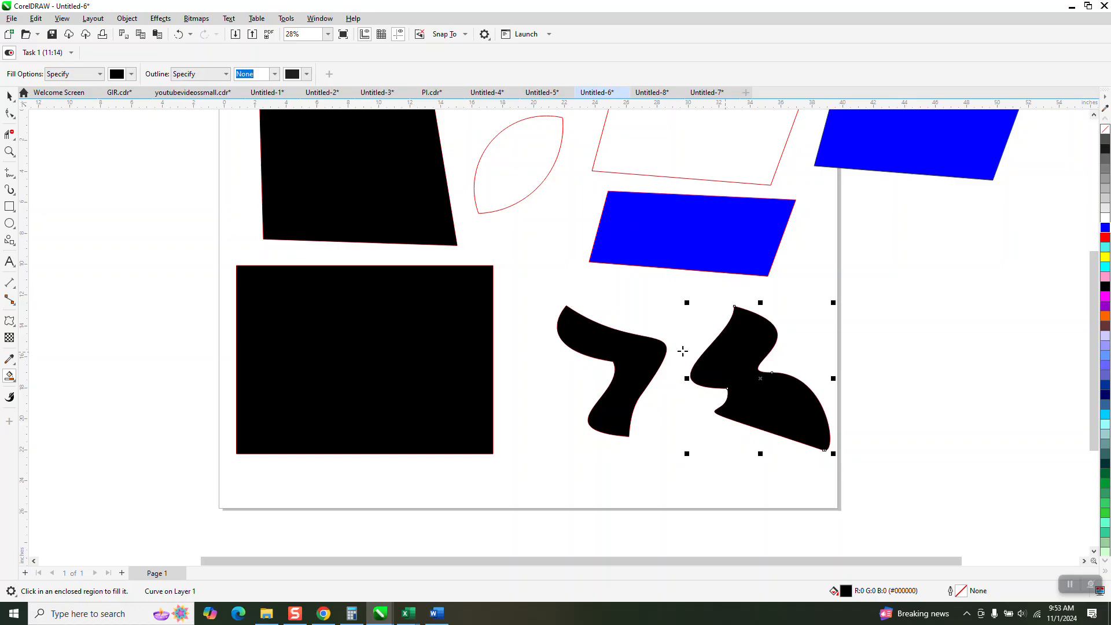
pyautogui.click(178, 35)
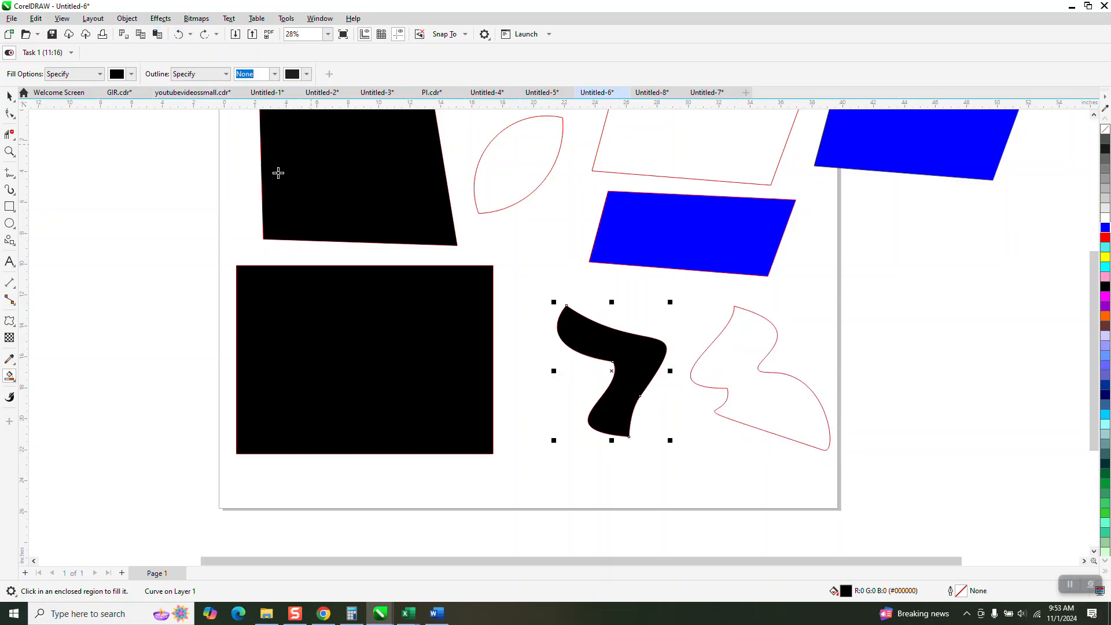
pyautogui.click(514, 166)
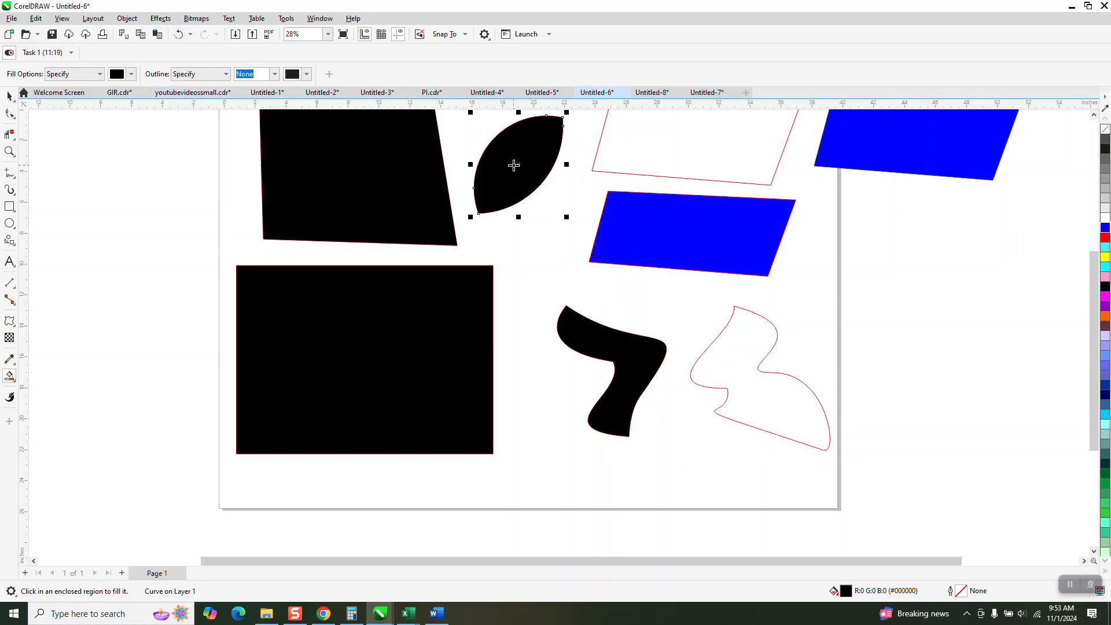
pyautogui.click(181, 36)
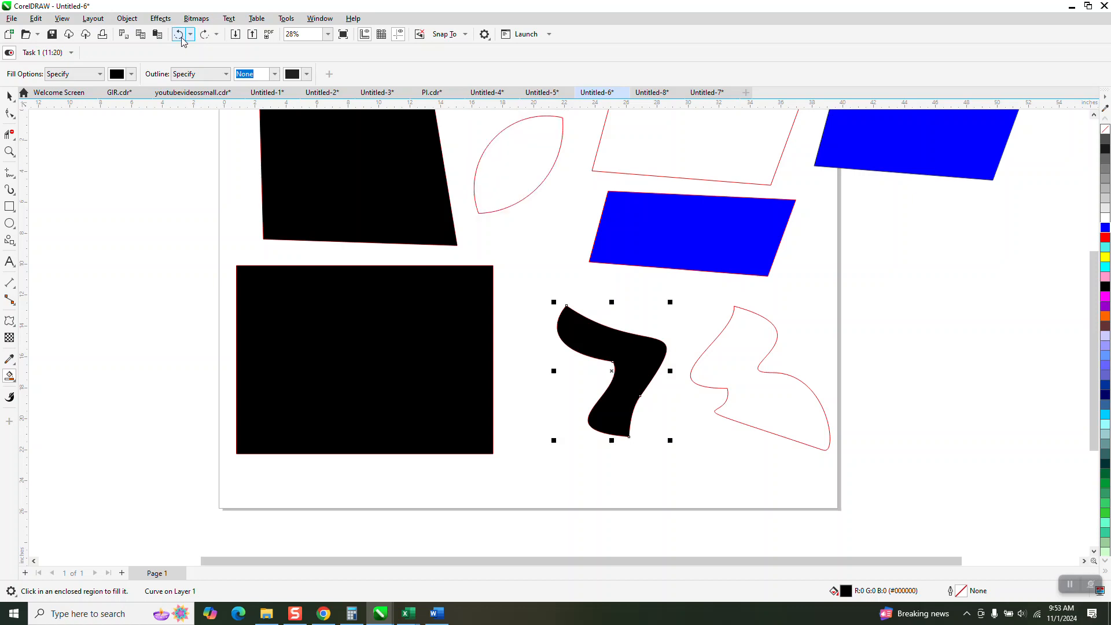
pyautogui.click(181, 36)
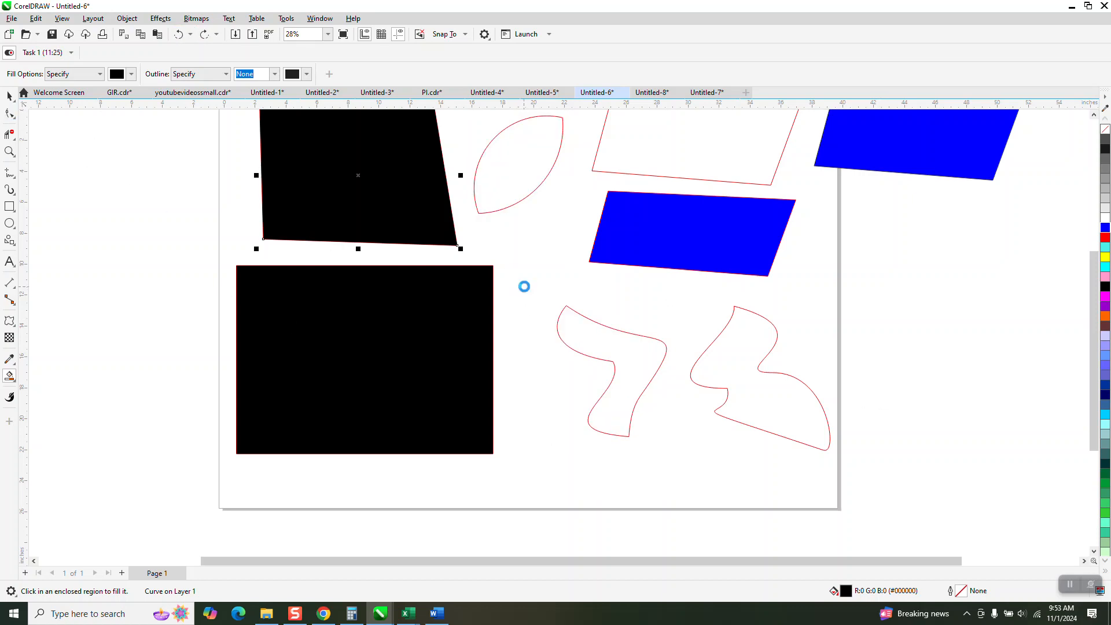
pyautogui.click(179, 36)
# - Apply a blue fill to the marquee-selected wavy shapes
pyautogui.click(9, 96)
pyautogui.moveTo(536, 280); pyautogui.dragTo(748, 470)
pyautogui.moveTo(892, 493); pyautogui.dragTo(891, 493)
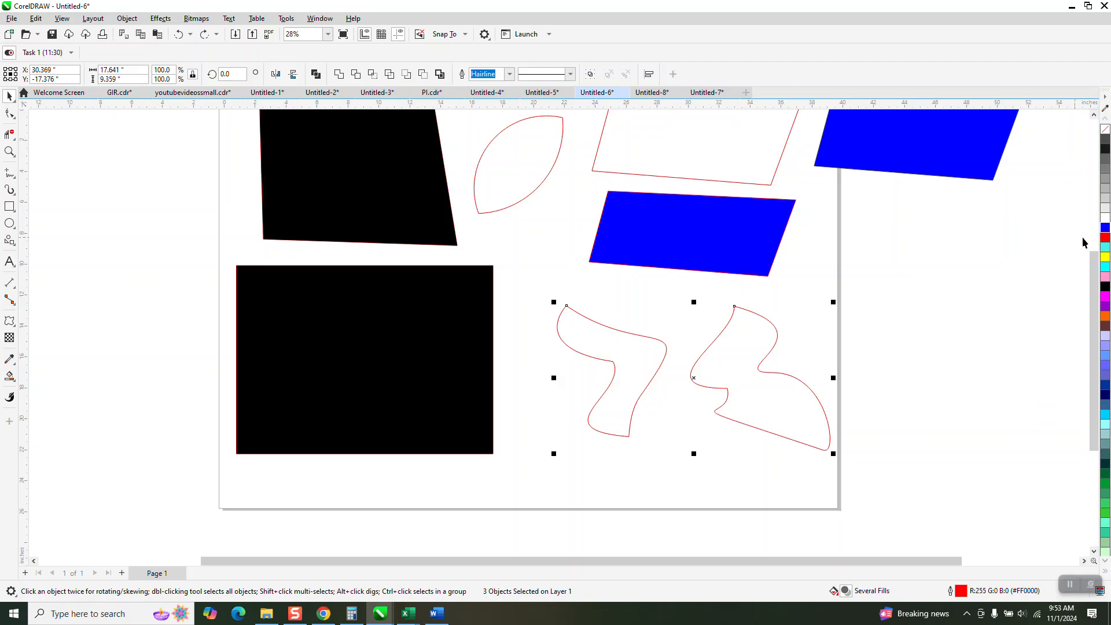
pyautogui.click(1105, 228)
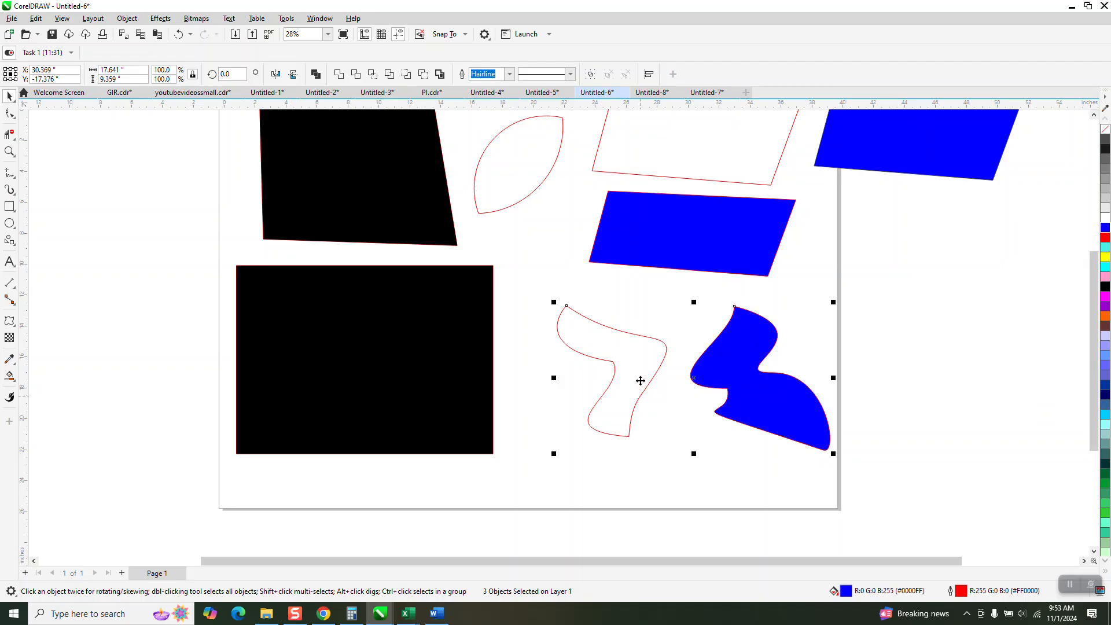
# - Select the left wavy shape and undo its slight move
pyautogui.click(620, 316)
pyautogui.click(632, 335)
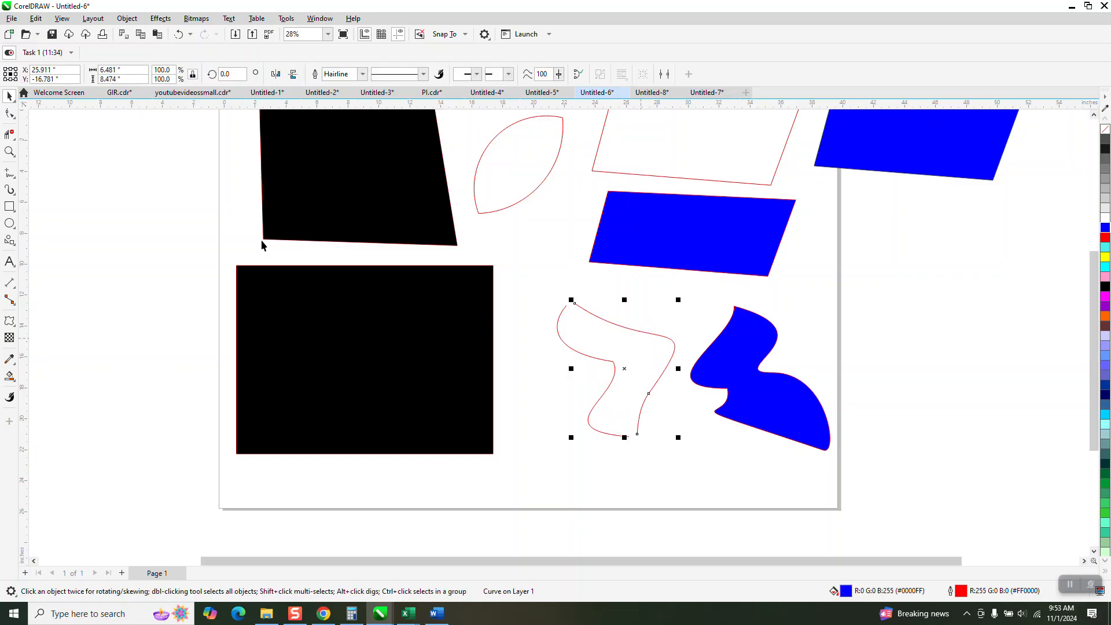
pyautogui.click(180, 33)
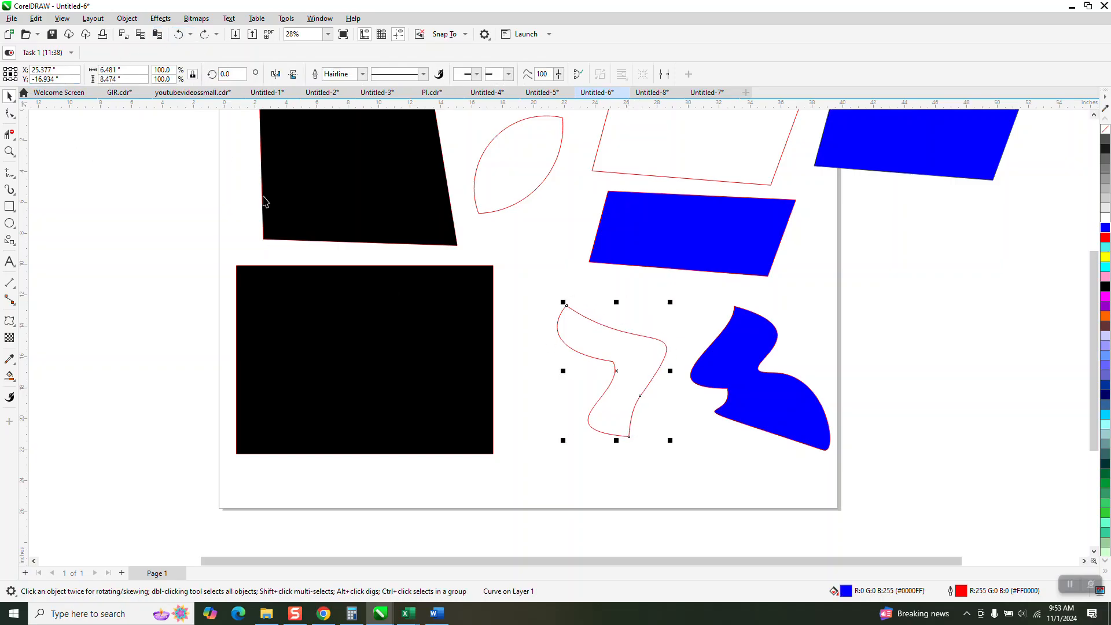
# - Draw two overlapping circles to the left of the page with the Ellipse tool
pyautogui.scroll(-1, 495, 312)
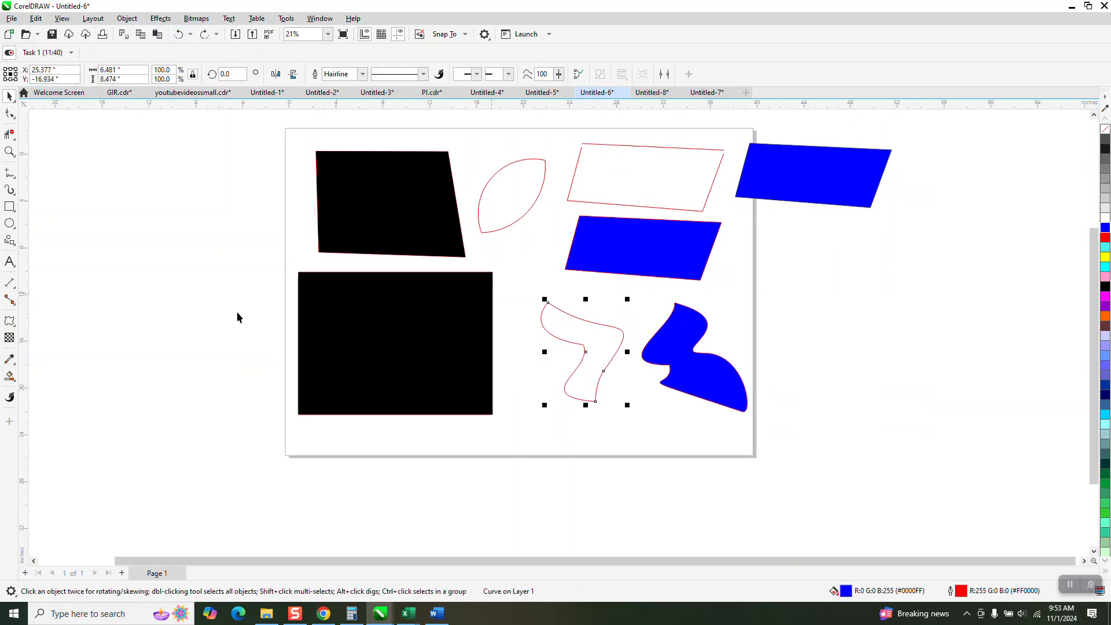
pyautogui.click(9, 223)
pyautogui.moveTo(170, 221); pyautogui.dragTo(71, 324)
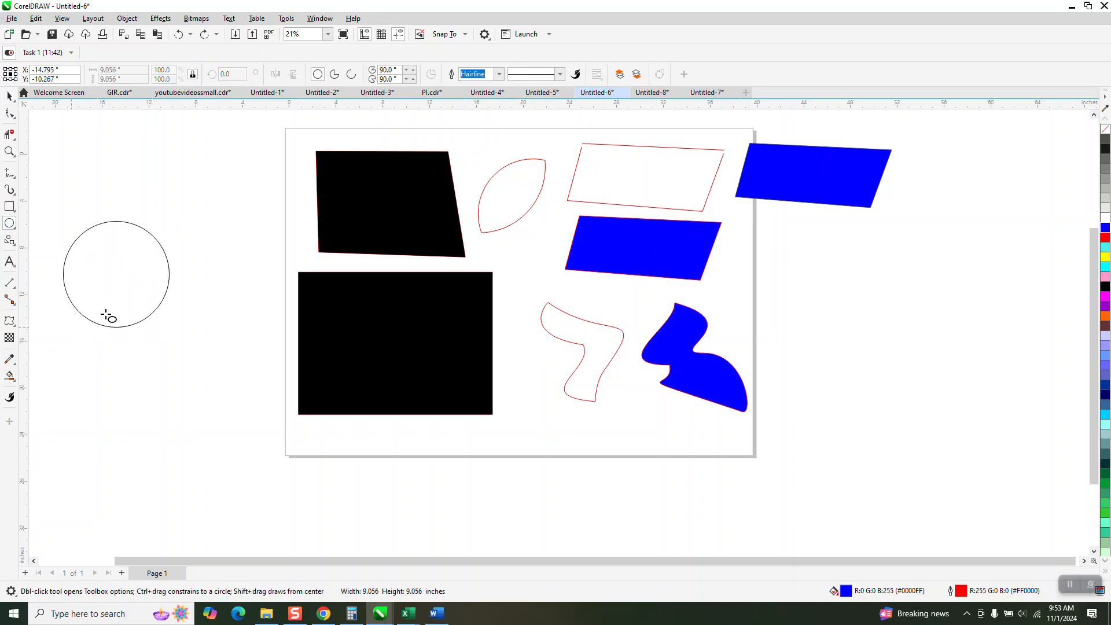
pyautogui.moveTo(210, 264); pyautogui.dragTo(137, 355)
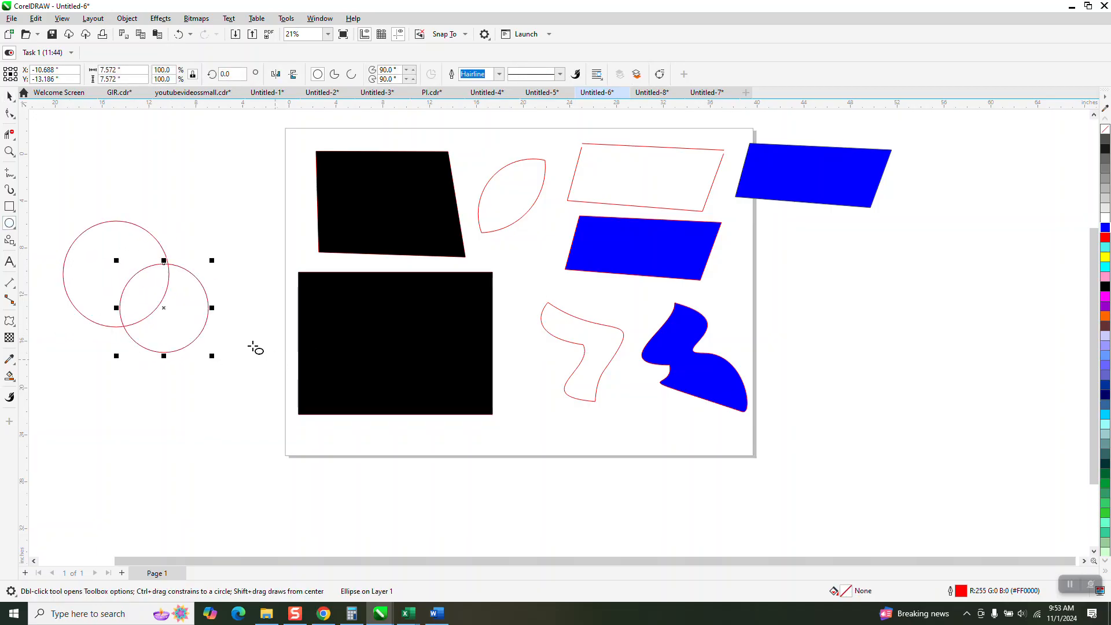
# - Smart-fill the overlap between the two circles, then undo that fill
pyautogui.click(9, 377)
pyautogui.click(129, 296)
pyautogui.click(181, 34)
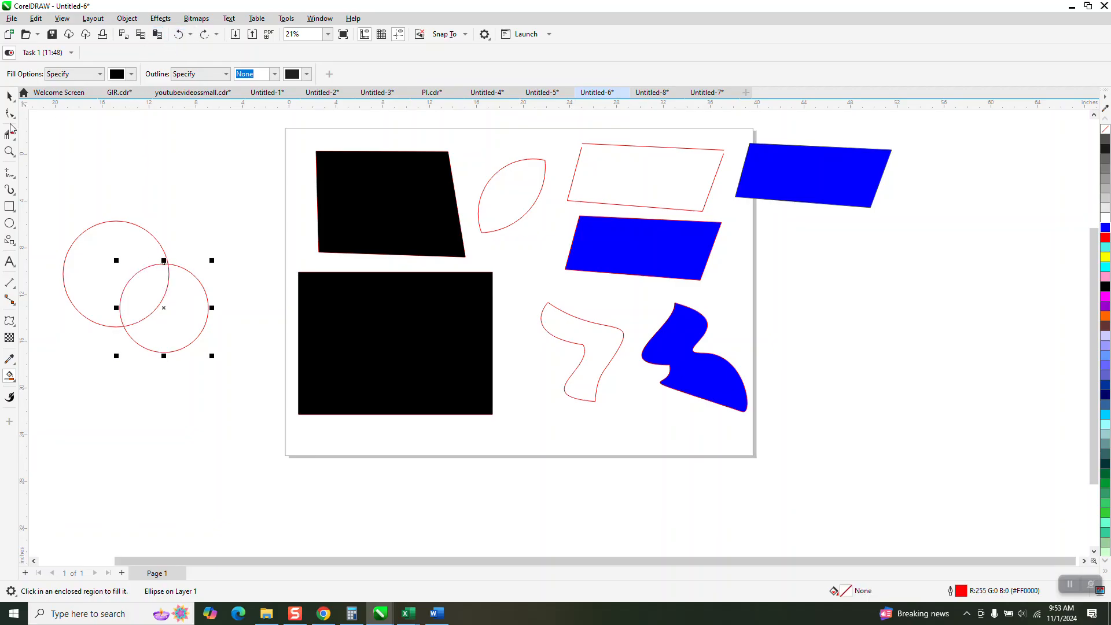
# - Delete the outer arcs of both circles with Virtual Segment Delete, leaving a leaf shape
pyautogui.click(12, 135)
pyautogui.click(197, 298)
pyautogui.click(147, 226)
# - Select the two arcs forming the leaf shape and try applying a blue fill
pyautogui.press('space')
pyautogui.moveTo(88, 234); pyautogui.dragTo(223, 361)
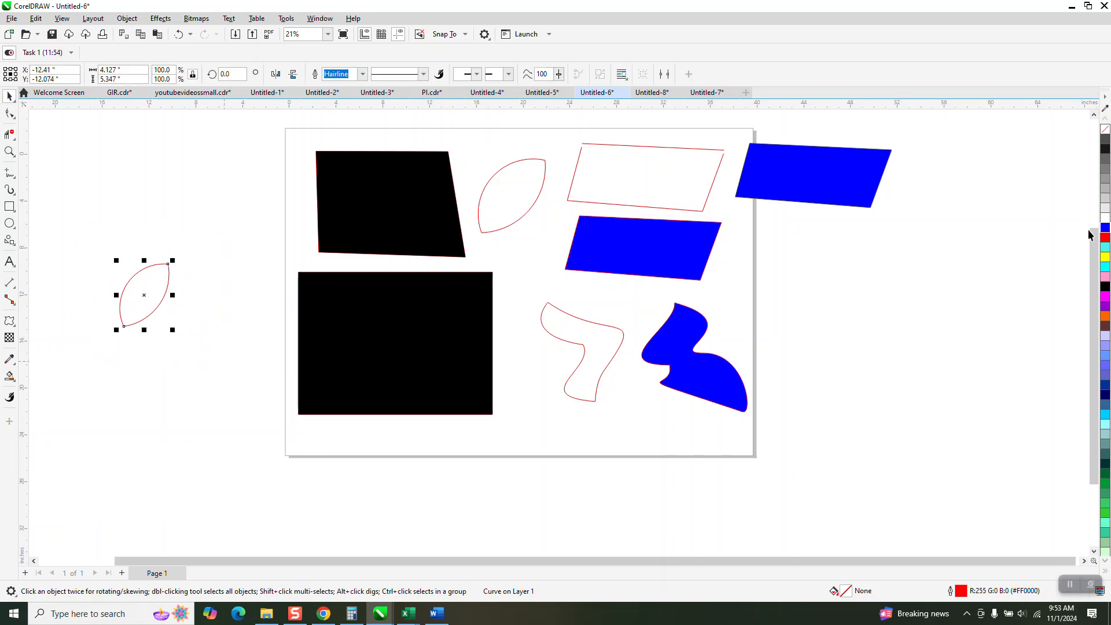
pyautogui.click(1104, 229)
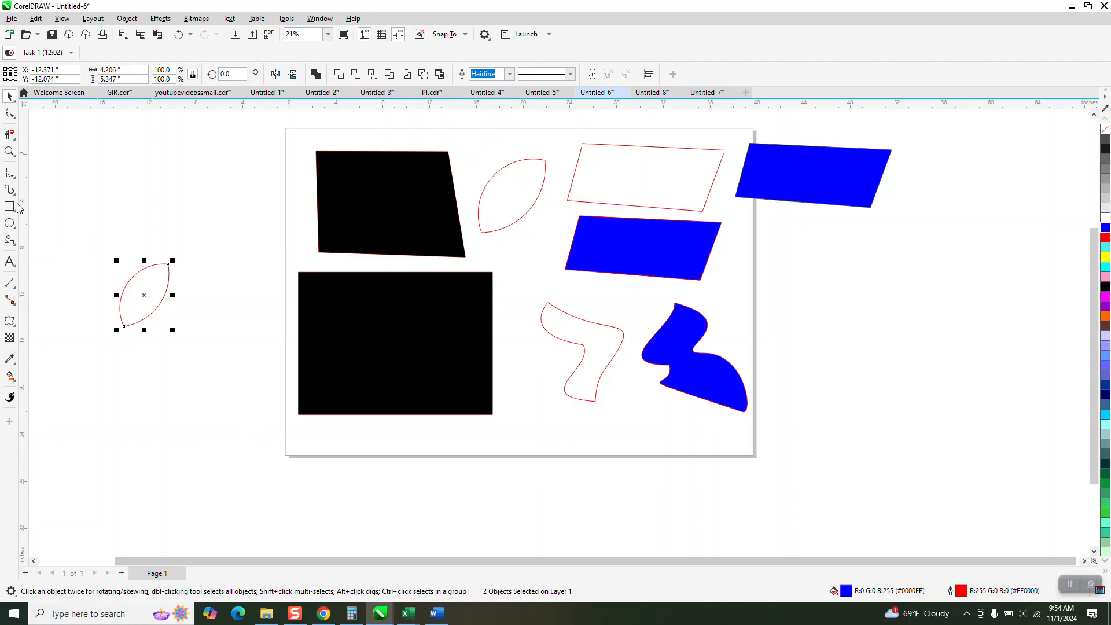
# - Draw a quadrilateral from 2-Point Lines above the leaf shape and fill it blue
pyautogui.click(12, 175)
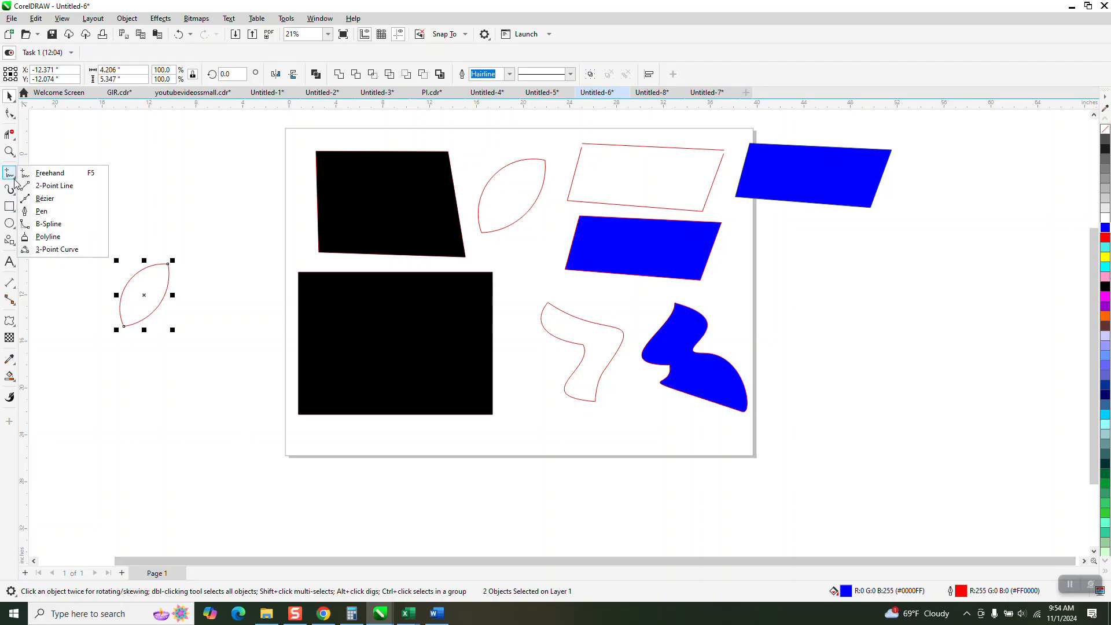
pyautogui.click(55, 185)
pyautogui.moveTo(106, 178)
pyautogui.mouseDown()
pyautogui.moveTo(203, 164)
pyautogui.moveTo(215, 209)
pyautogui.moveTo(110, 253)
pyautogui.moveTo(116, 190)
pyautogui.moveTo(104, 179)
pyautogui.mouseUp()
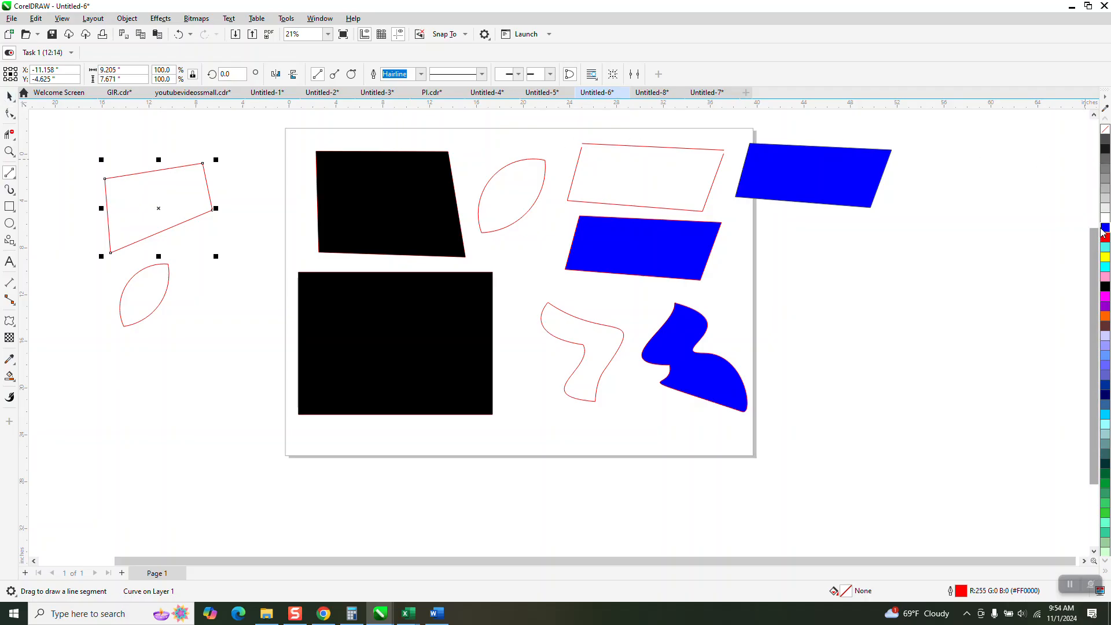
pyautogui.click(1105, 227)
# - Draw four crossing straight lines forming a box below the leaf shape
pyautogui.moveTo(102, 354); pyautogui.dragTo(106, 475)
pyautogui.moveTo(209, 343); pyautogui.dragTo(225, 509)
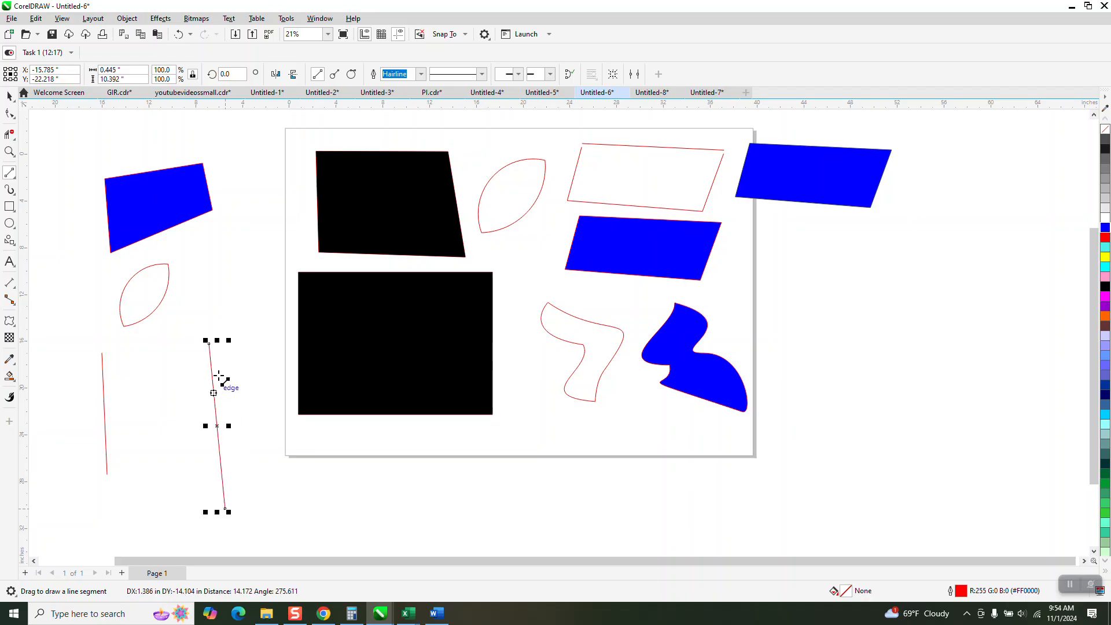
pyautogui.moveTo(240, 362); pyautogui.dragTo(65, 403)
pyautogui.moveTo(260, 419); pyautogui.dragTo(65, 463)
# - Trim the overhanging line ends of the box with Virtual Segment Delete
pyautogui.click(9, 134)
pyautogui.moveTo(88, 373); pyautogui.dragTo(242, 428)
pyautogui.click(221, 476)
pyautogui.moveTo(73, 395); pyautogui.dragTo(133, 466)
pyautogui.click(11, 111)
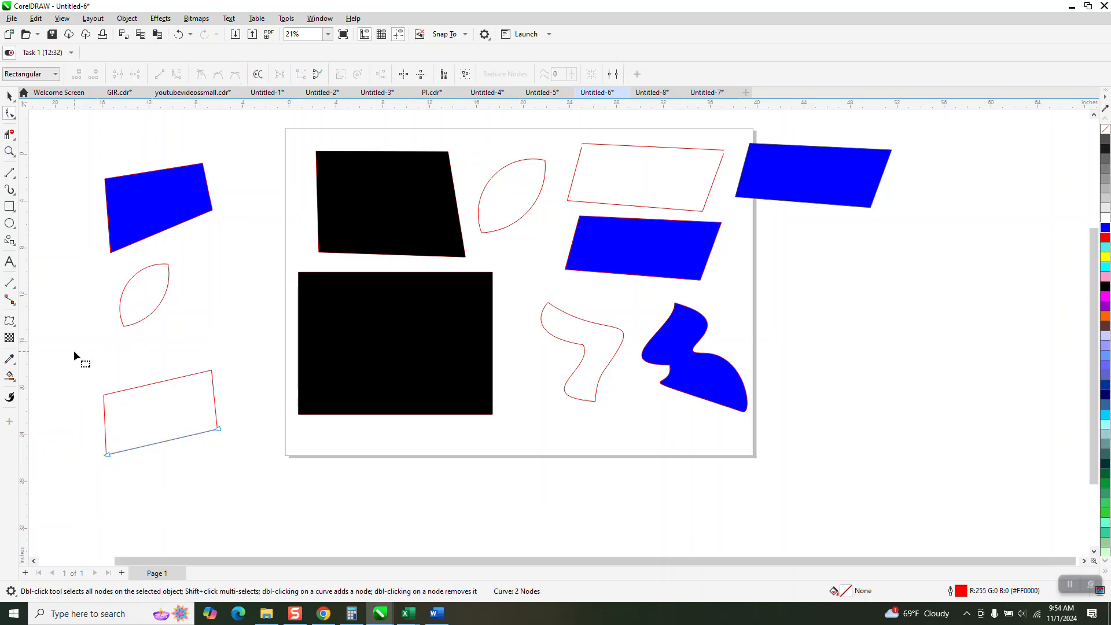
# - Select the four trimmed lines and try applying a blue fill
pyautogui.press('space')
pyautogui.moveTo(72, 348); pyautogui.dragTo(248, 489)
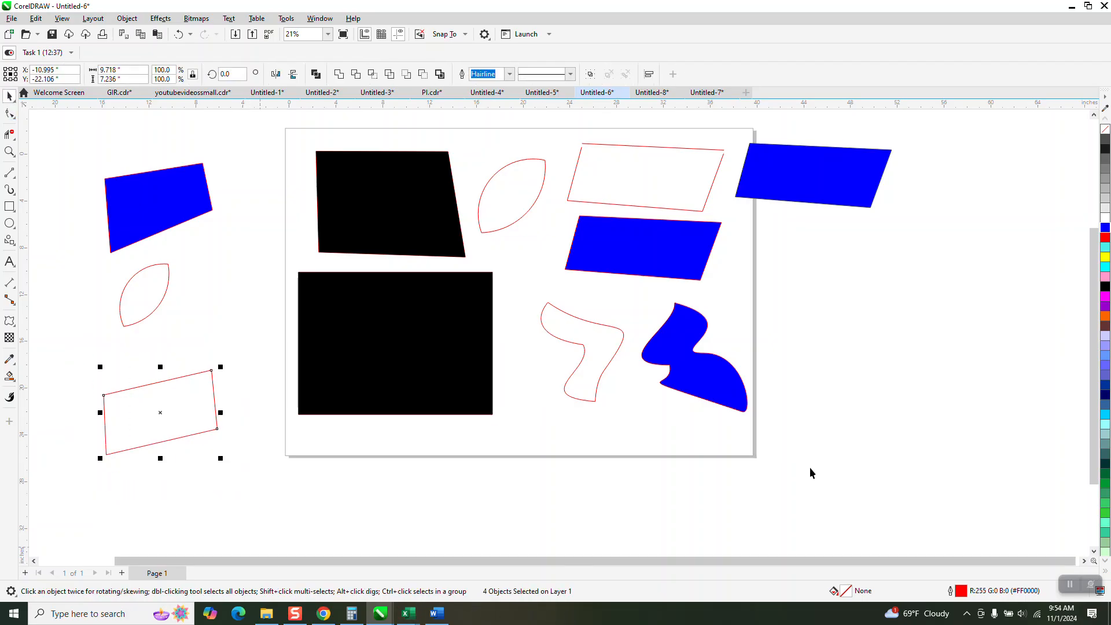
pyautogui.click(1105, 227)
# - Smart-fill the box formed by the lines black and move the new filled shape below the page
pyautogui.click(9, 377)
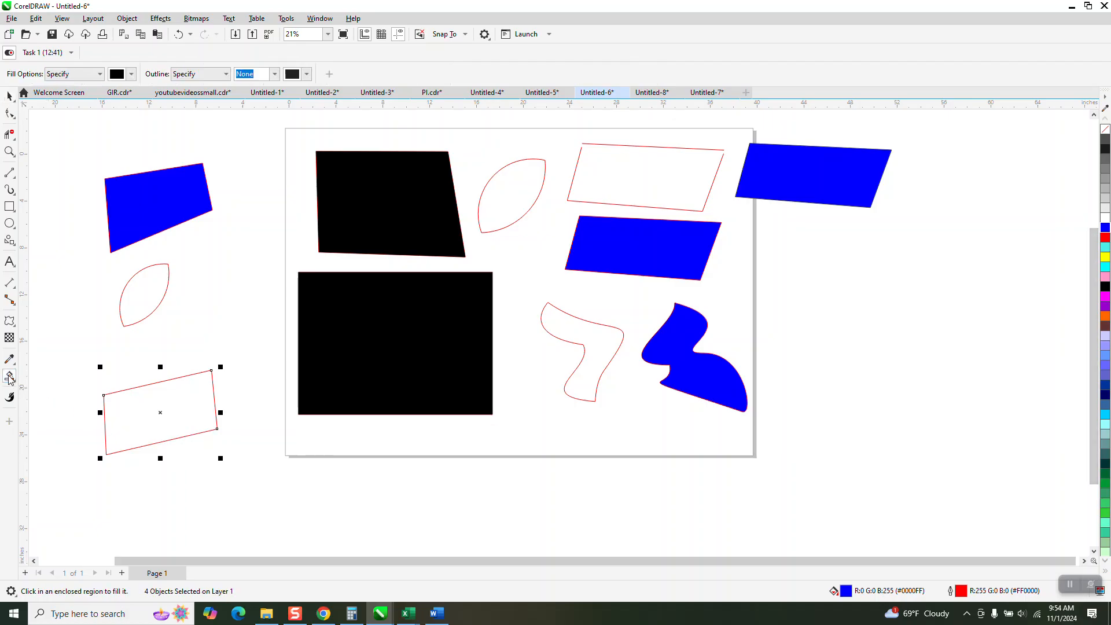
pyautogui.click(175, 410)
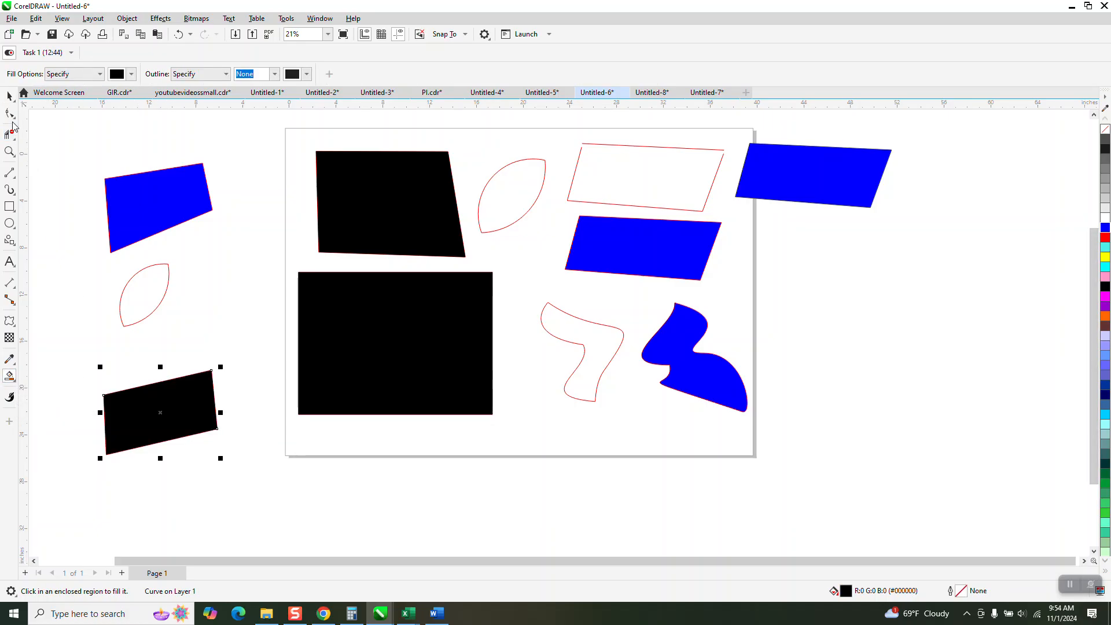
pyautogui.click(8, 97)
pyautogui.moveTo(161, 422); pyautogui.dragTo(336, 489)
# - Recolour the moved shape with a dark grey outline and a blue fill
pyautogui.click(1104, 133)
pyautogui.rightClick(1106, 141)
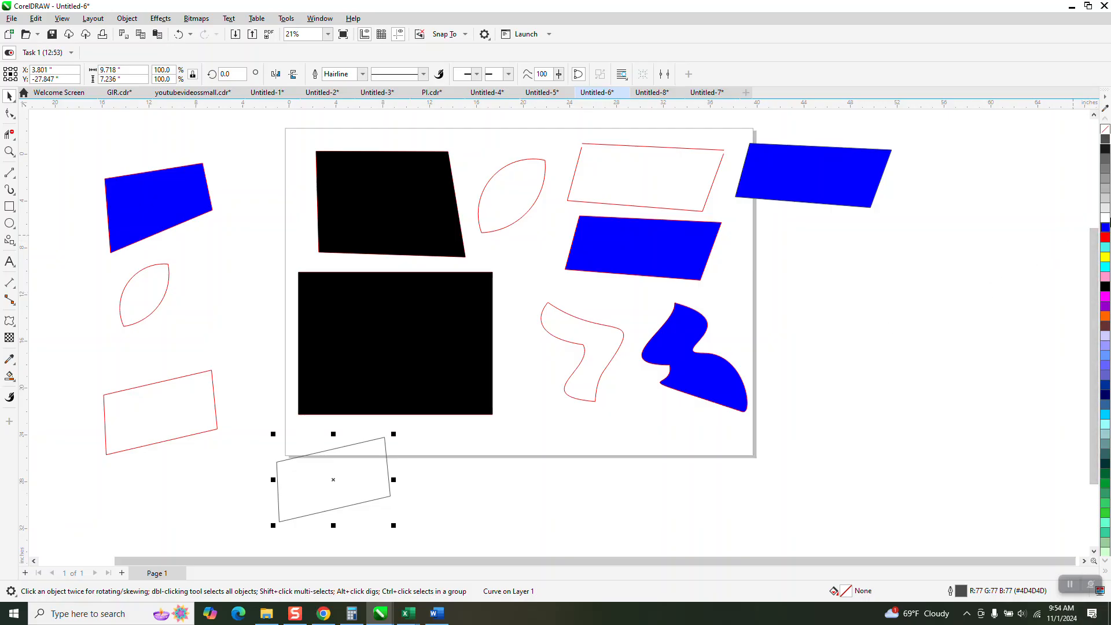
pyautogui.click(1105, 227)
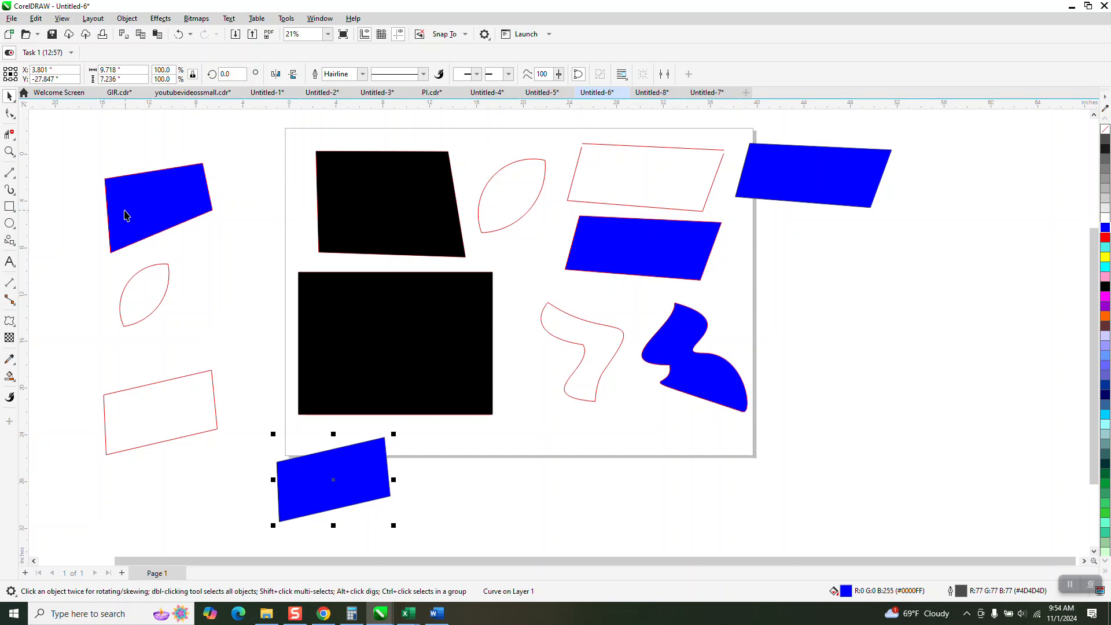
# - Draw a closed freehand blob to the right of the page and fill it blue
pyautogui.click(11, 173)
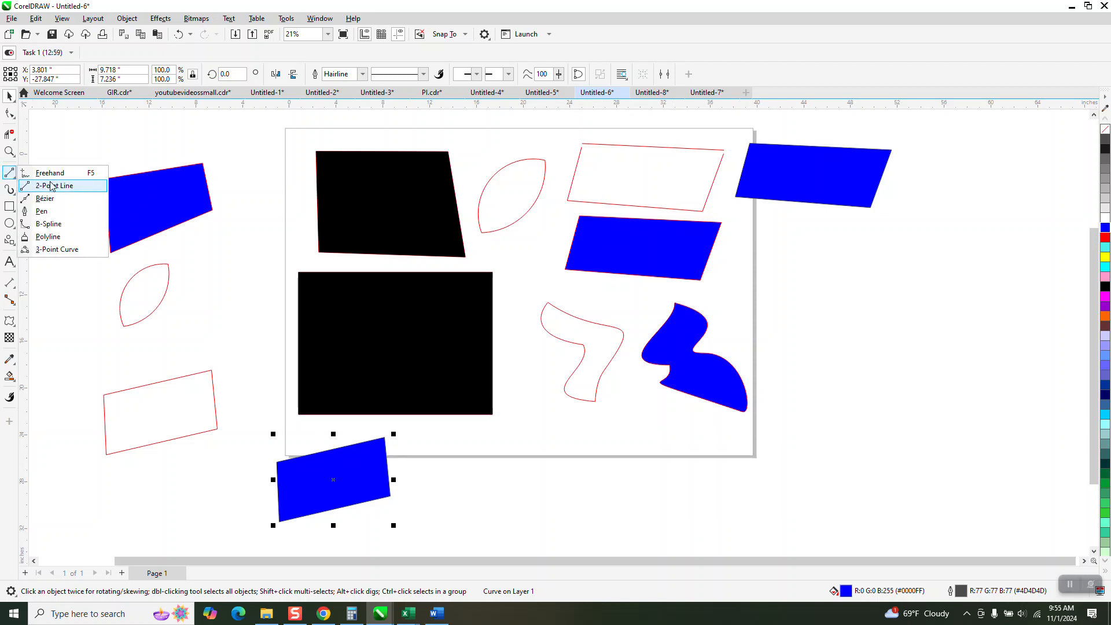
pyautogui.click(50, 173)
pyautogui.moveTo(856, 279)
pyautogui.mouseDown()
pyautogui.moveTo(835, 287)
pyautogui.moveTo(790, 338)
pyautogui.moveTo(864, 340)
pyautogui.moveTo(819, 403)
pyautogui.moveTo(907, 477)
pyautogui.moveTo(947, 436)
pyautogui.moveTo(893, 283)
pyautogui.moveTo(856, 280)
pyautogui.mouseUp()
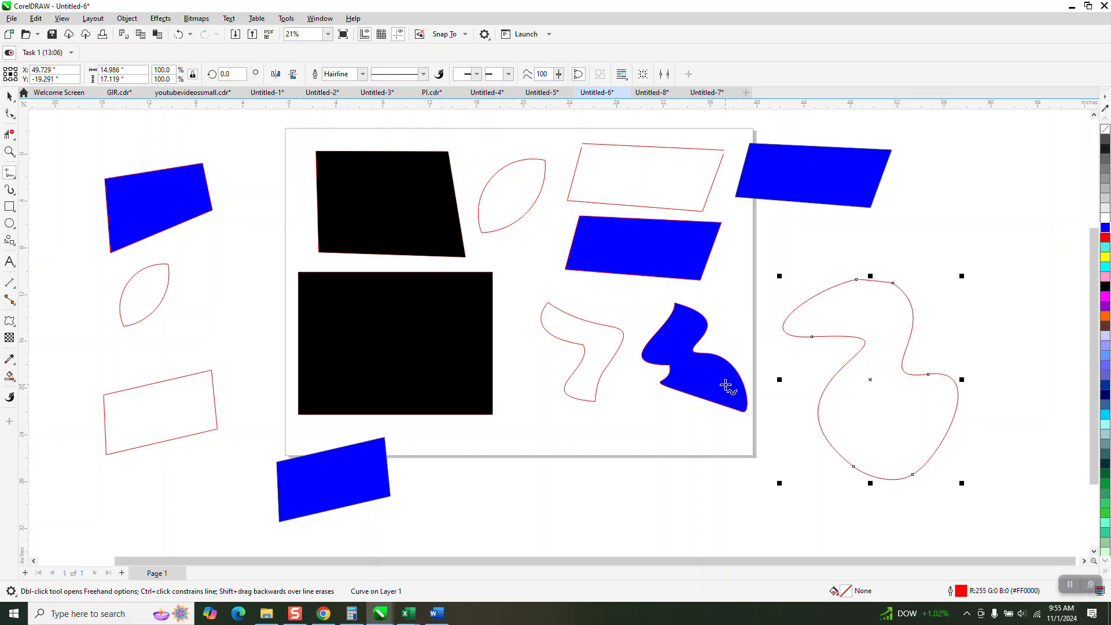
pyautogui.click(9, 96)
pyautogui.scroll(-2, 1021, 555)
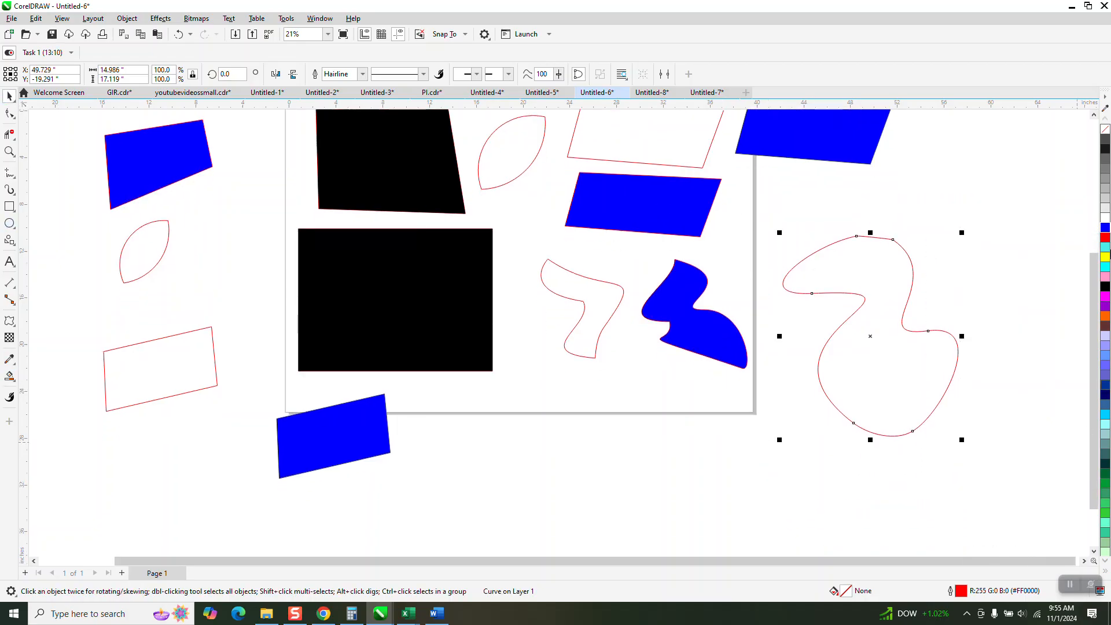
pyautogui.click(1105, 227)
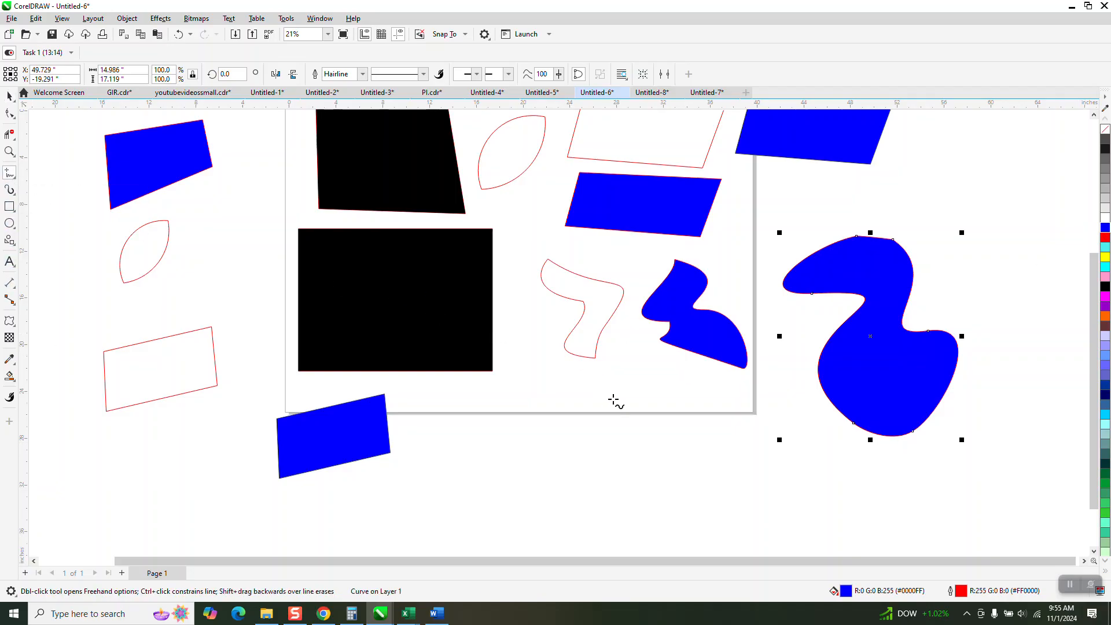
# - Draw another freehand closed shape further right whose ends cross at the top
pyautogui.scroll(-2, 376, 354)
pyautogui.moveTo(897, 272)
pyautogui.mouseDown()
pyautogui.moveTo(861, 313)
pyautogui.moveTo(882, 330)
pyautogui.moveTo(858, 398)
pyautogui.moveTo(966, 442)
pyautogui.moveTo(979, 354)
pyautogui.moveTo(942, 350)
pyautogui.moveTo(882, 277)
pyautogui.mouseUp()
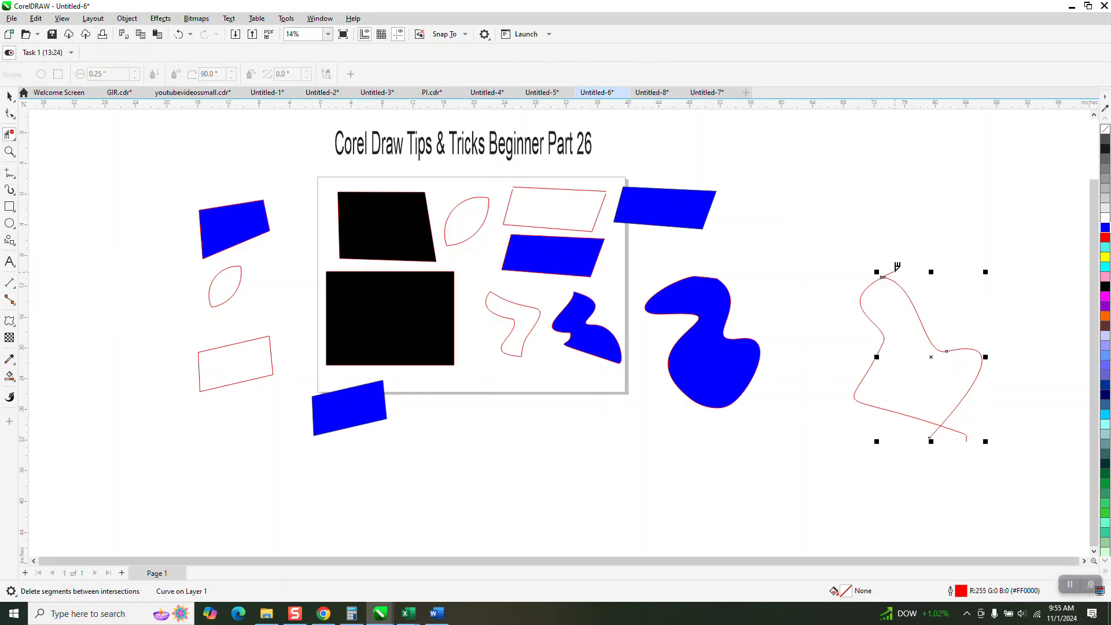
pyautogui.click(965, 433)
pyautogui.click(933, 434)
# - Zoom in on the shape's top and delete the small overlapping loop with Virtual Segment Delete
pyautogui.click(9, 152)
pyautogui.moveTo(913, 258); pyautogui.dragTo(836, 319)
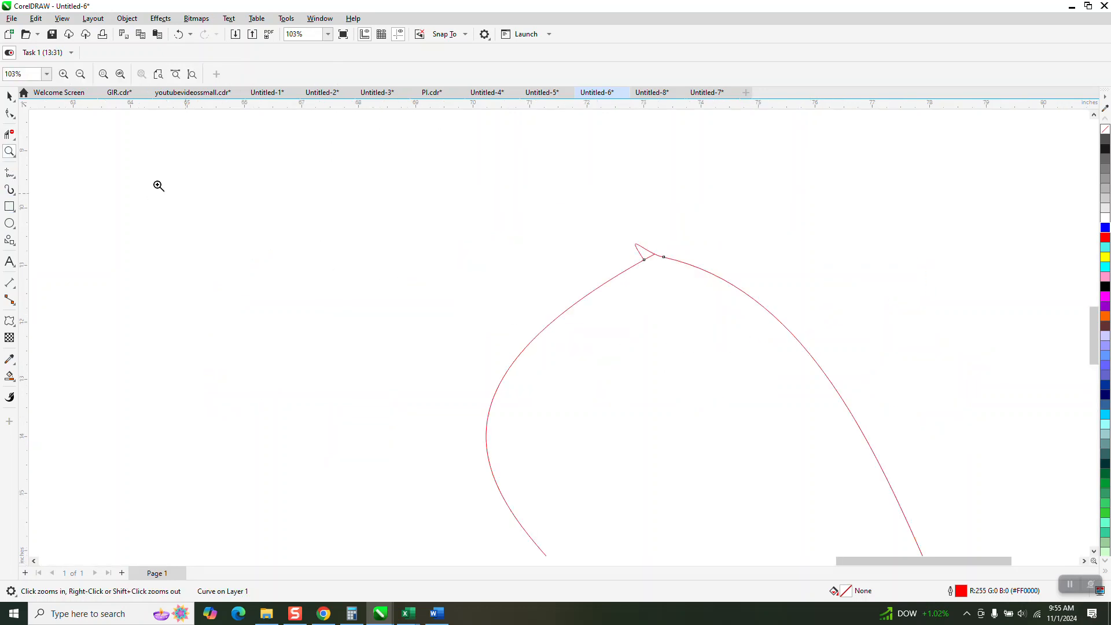
pyautogui.click(10, 134)
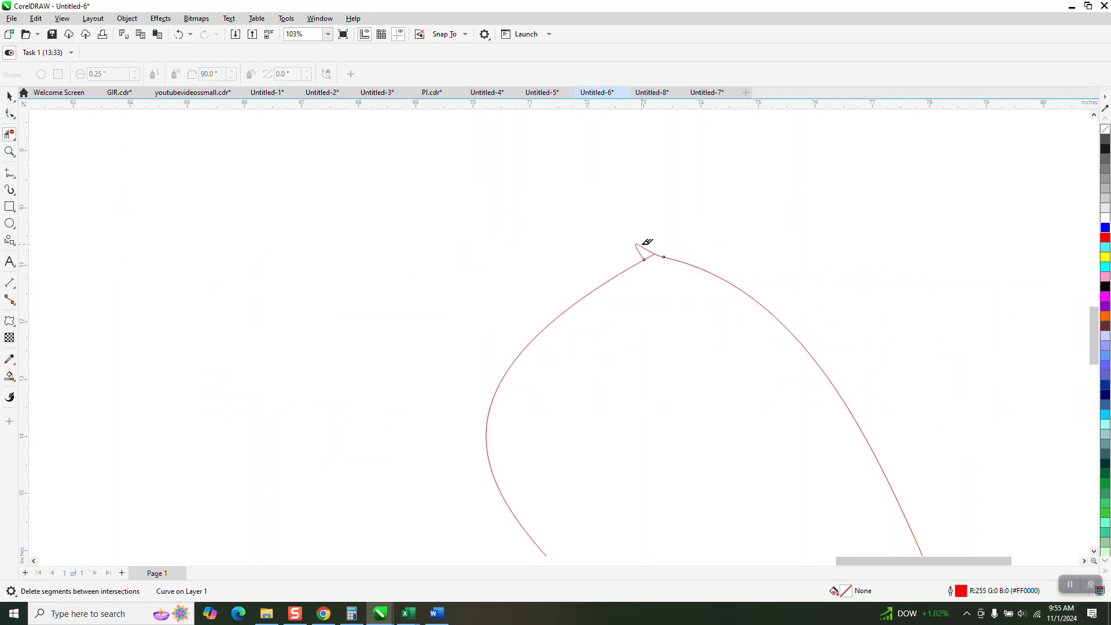
pyautogui.click(644, 246)
# - Select the trimmed freehand shape and try applying a blue fill
pyautogui.scroll(-5, 607, 236)
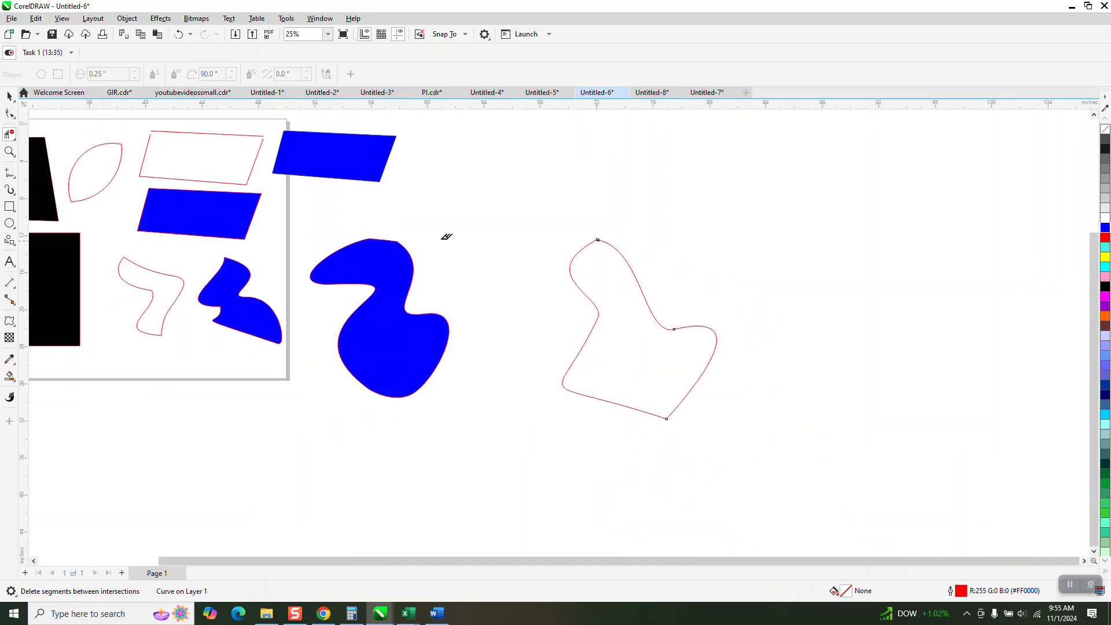
pyautogui.click(9, 96)
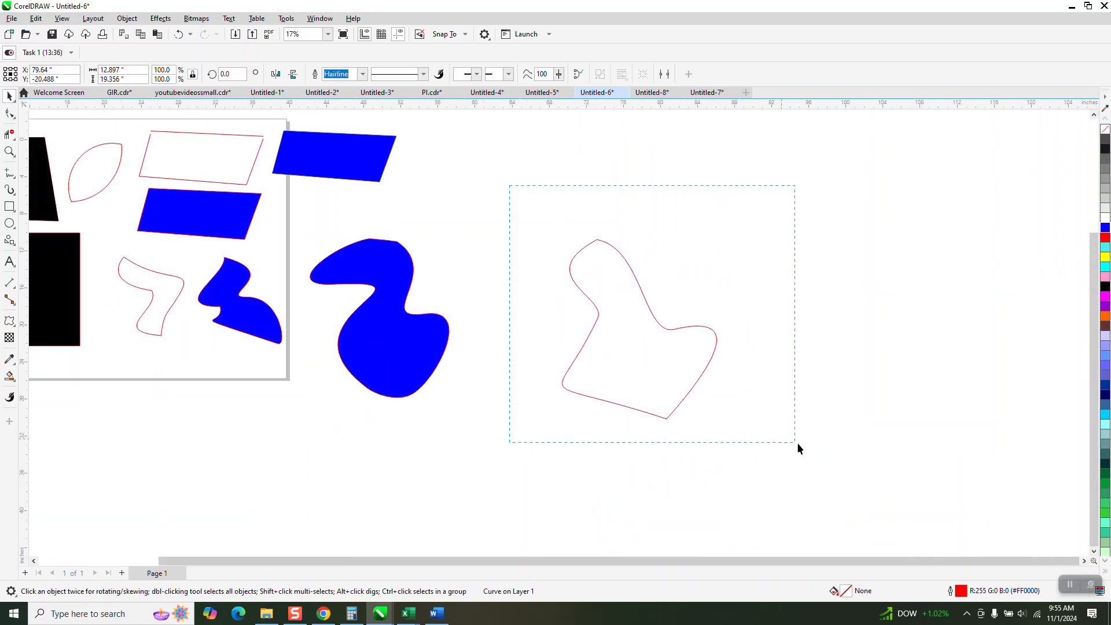
pyautogui.moveTo(796, 442); pyautogui.dragTo(797, 443)
pyautogui.click(1105, 229)
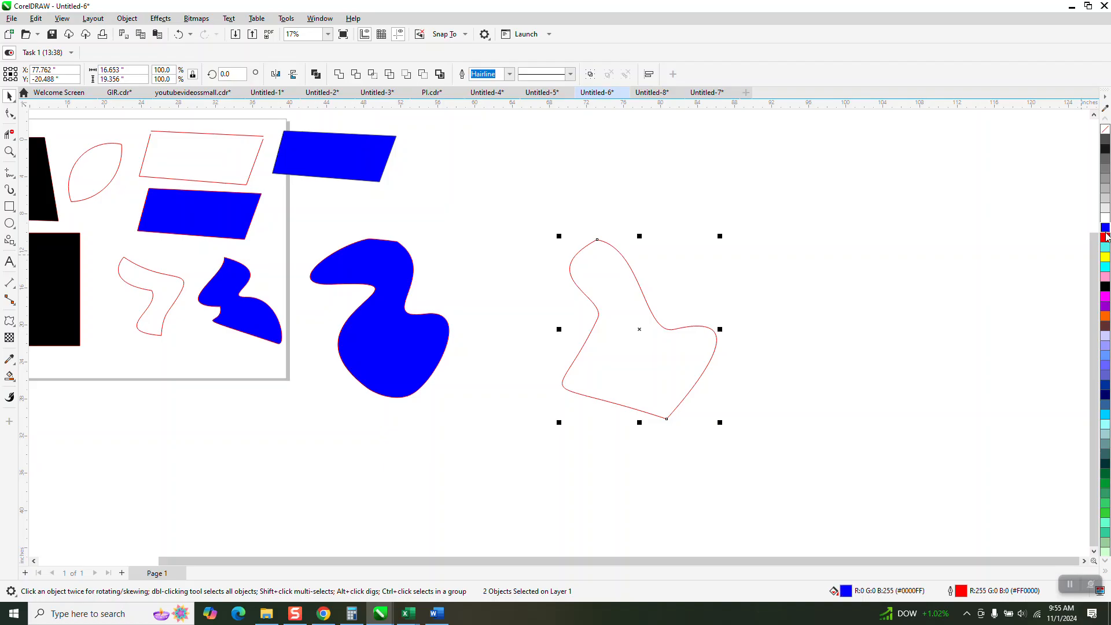
# - Smart-fill the trimmed shape black and move the new filled shape to its right
pyautogui.click(9, 376)
pyautogui.click(594, 359)
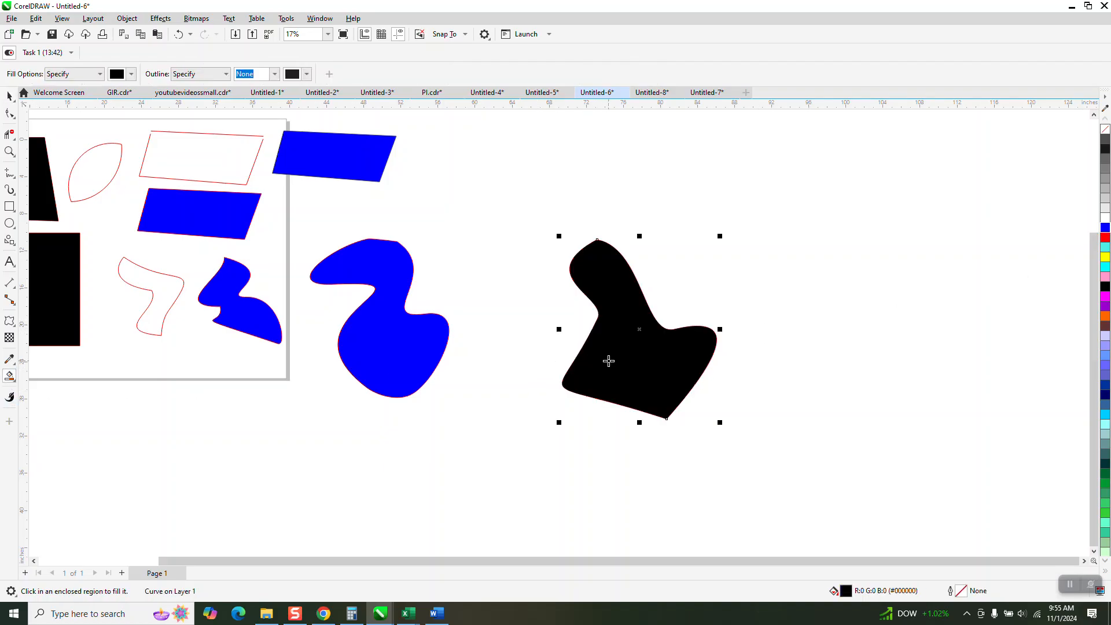
pyautogui.click(9, 96)
pyautogui.moveTo(632, 342); pyautogui.dragTo(826, 335)
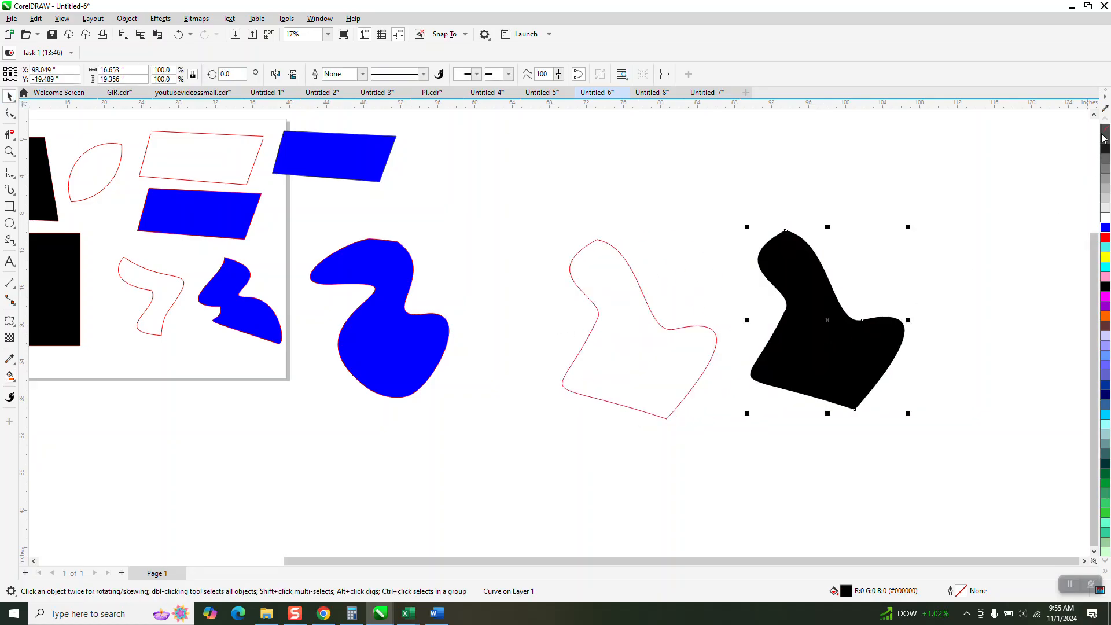
# - Recolour the moved shape with a red outline and a blue fill
pyautogui.click(1105, 130)
pyautogui.rightClick(1105, 238)
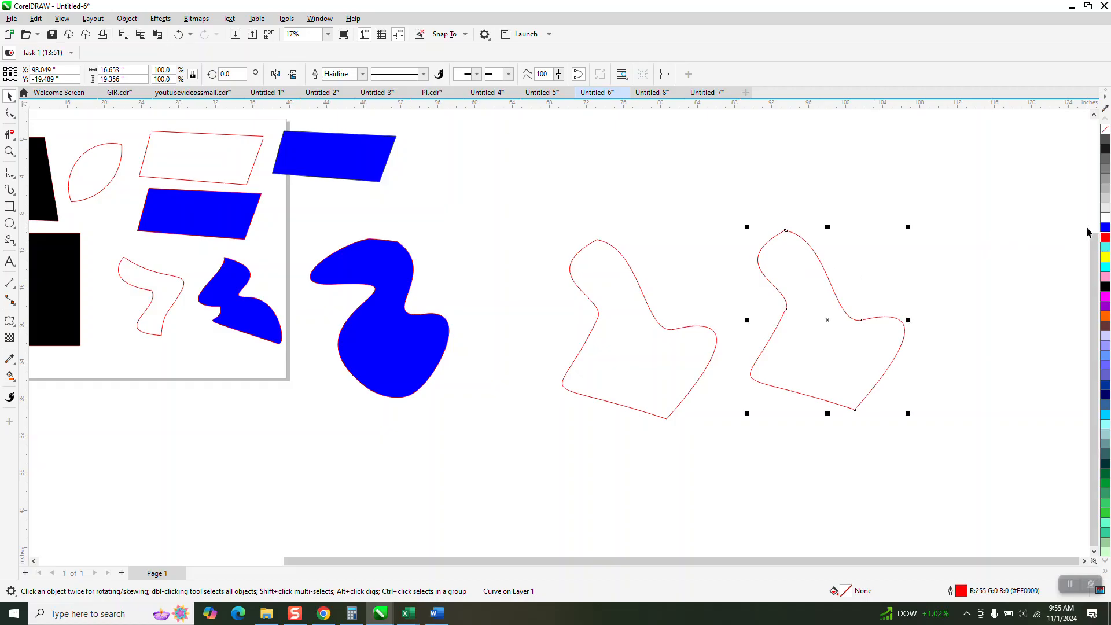
pyautogui.click(1105, 229)
pyautogui.scroll(-1, 787, 390)
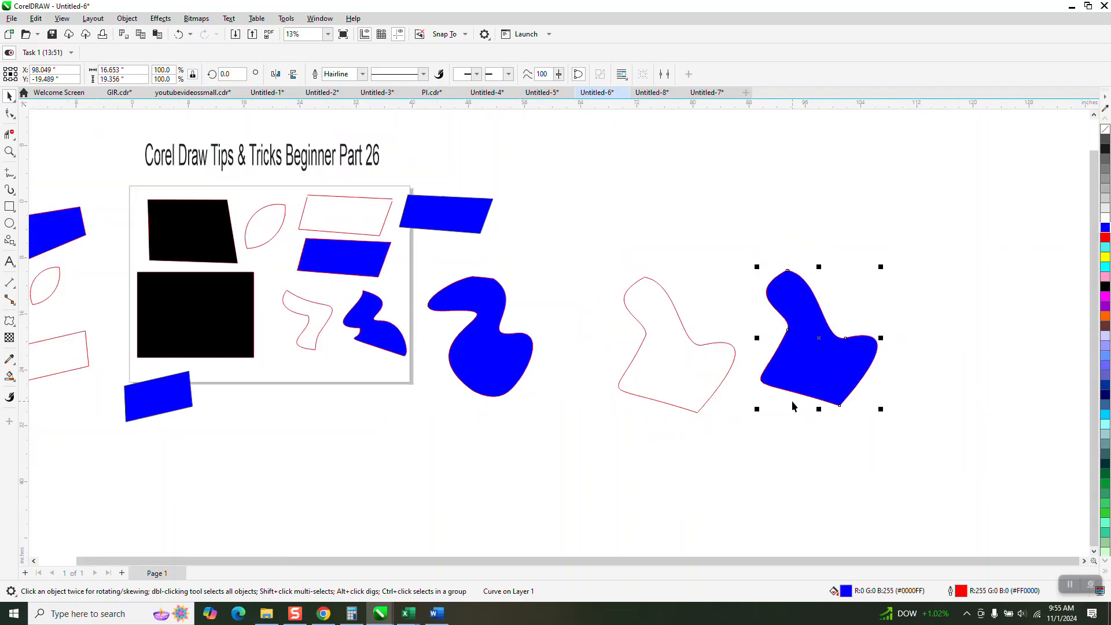
pyautogui.click(10, 152)
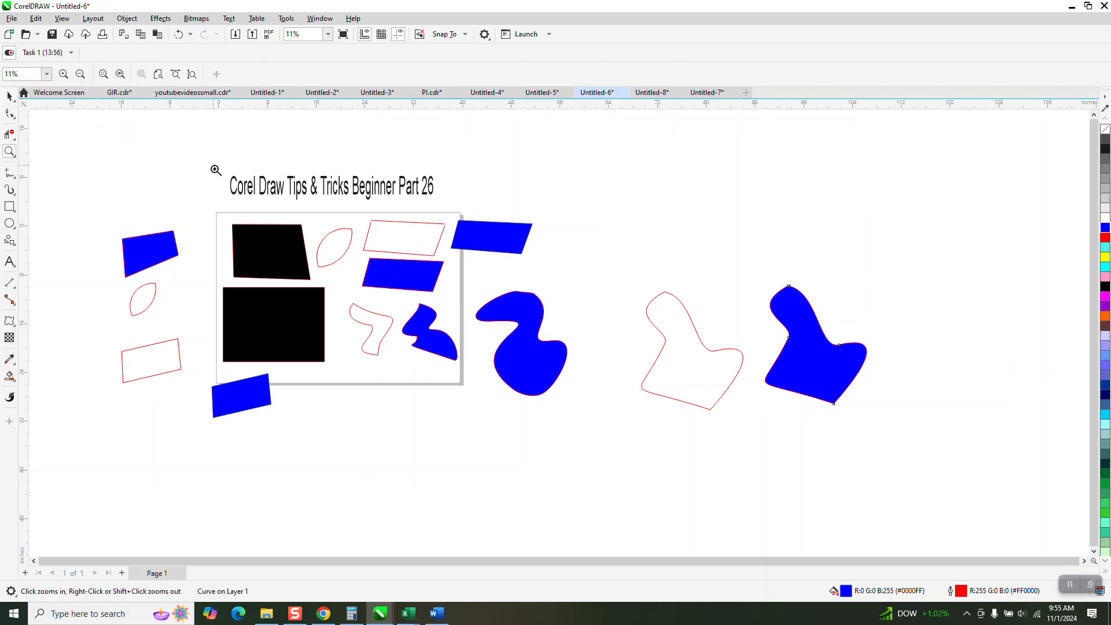